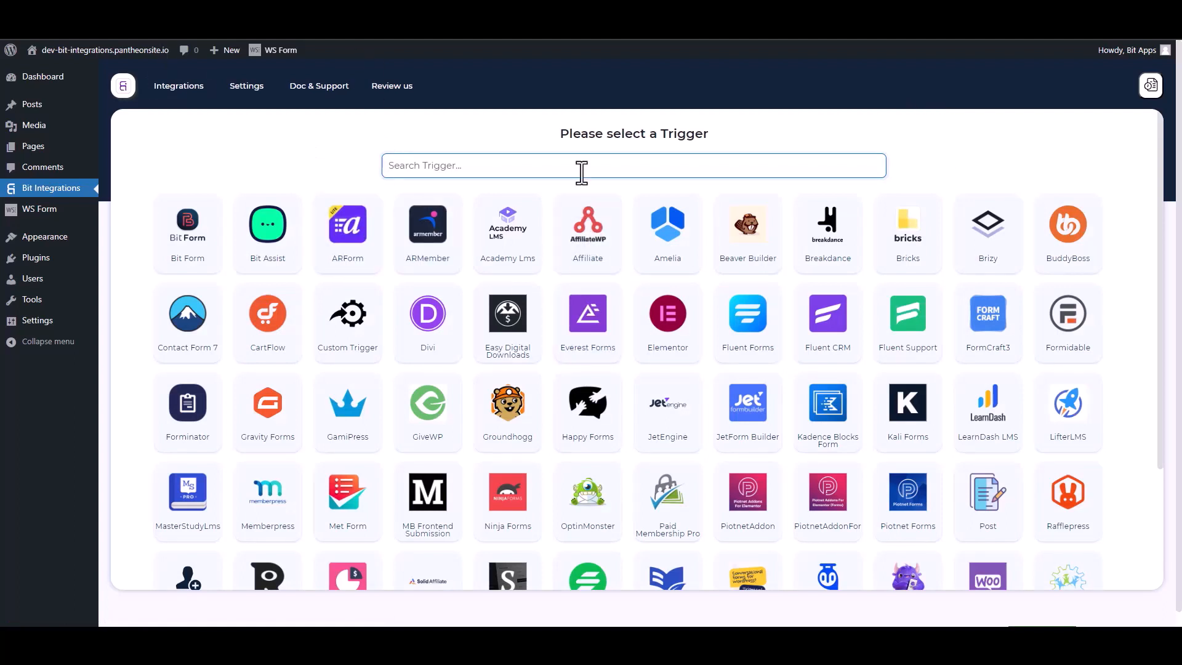
# - Search triggers for 'ws' and pick WS Form as the integration's trigger
pyautogui.write('ws')
pyautogui.click(619, 243)
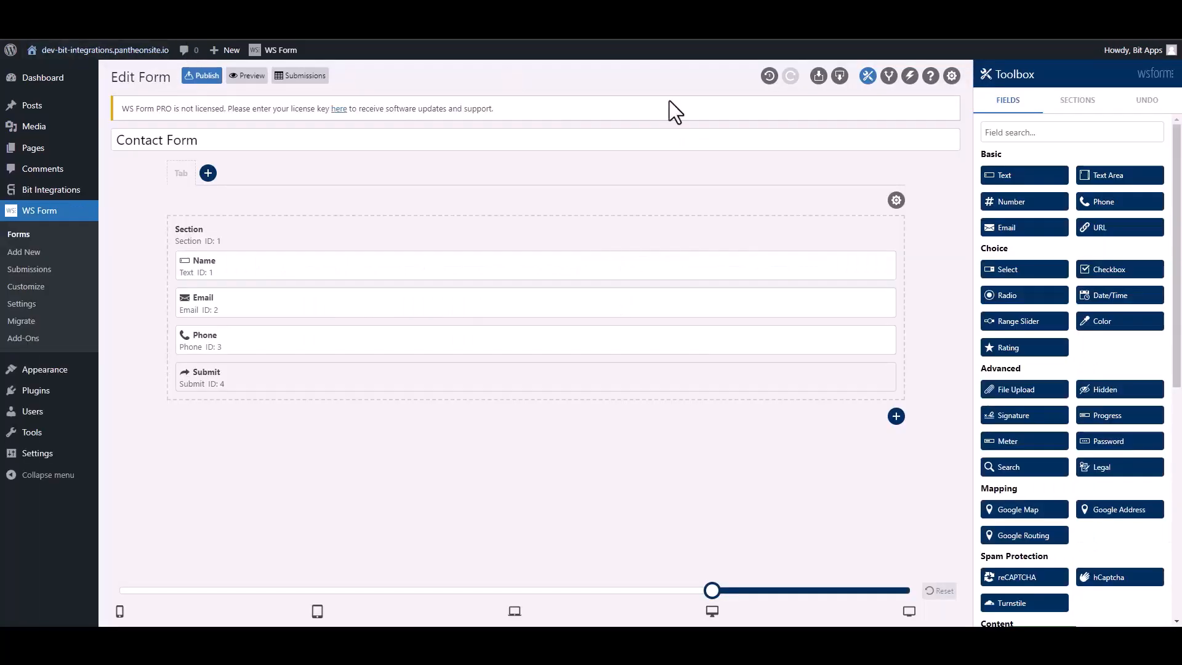
# - Add a 'Bit Integrations' action to the Contact Form that runs a WordPress hook of type Action
pyautogui.click(910, 76)
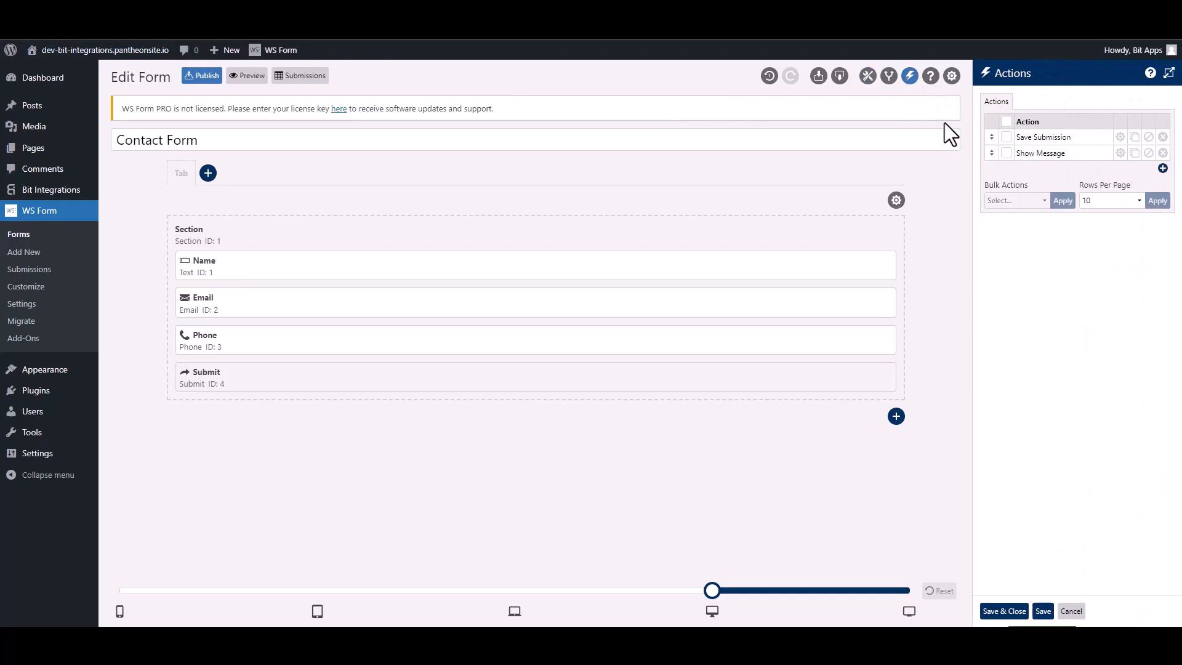
pyautogui.click(1162, 168)
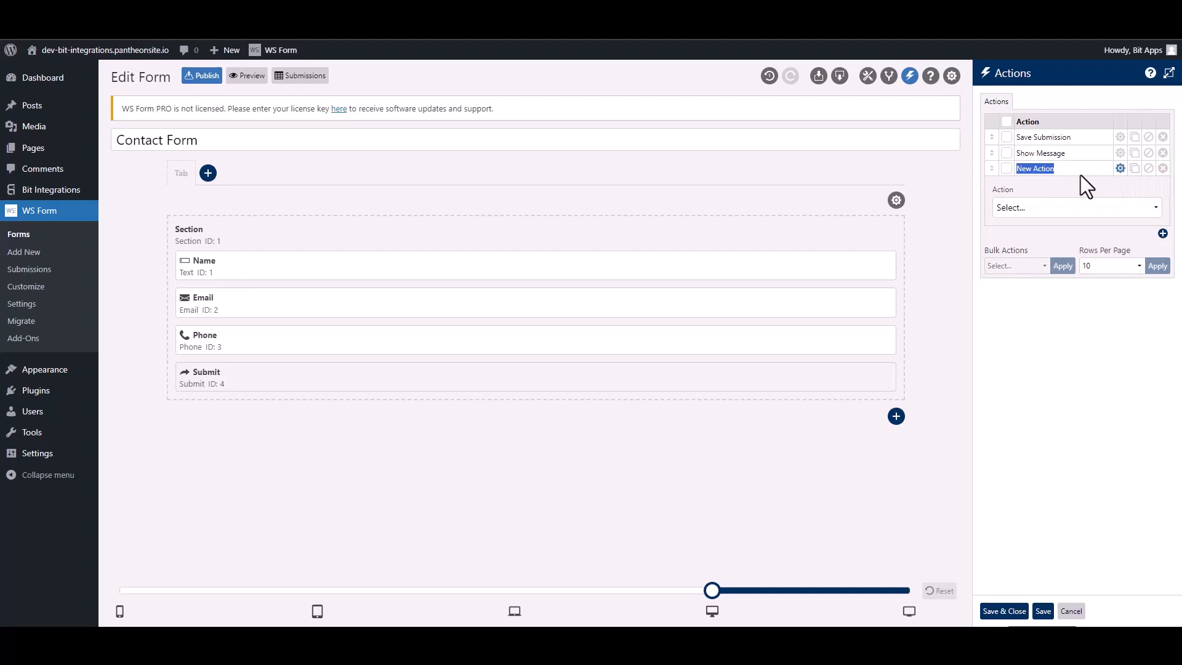
pyautogui.write('Bit Integra')
pyautogui.click(1060, 208)
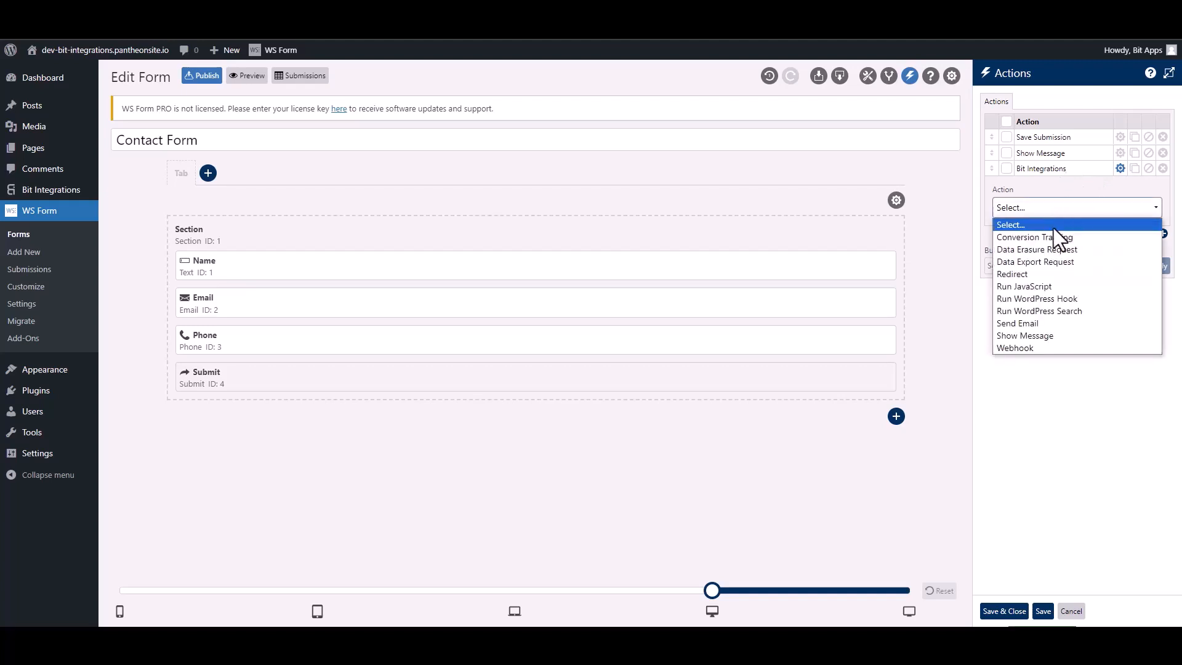
pyautogui.click(1072, 298)
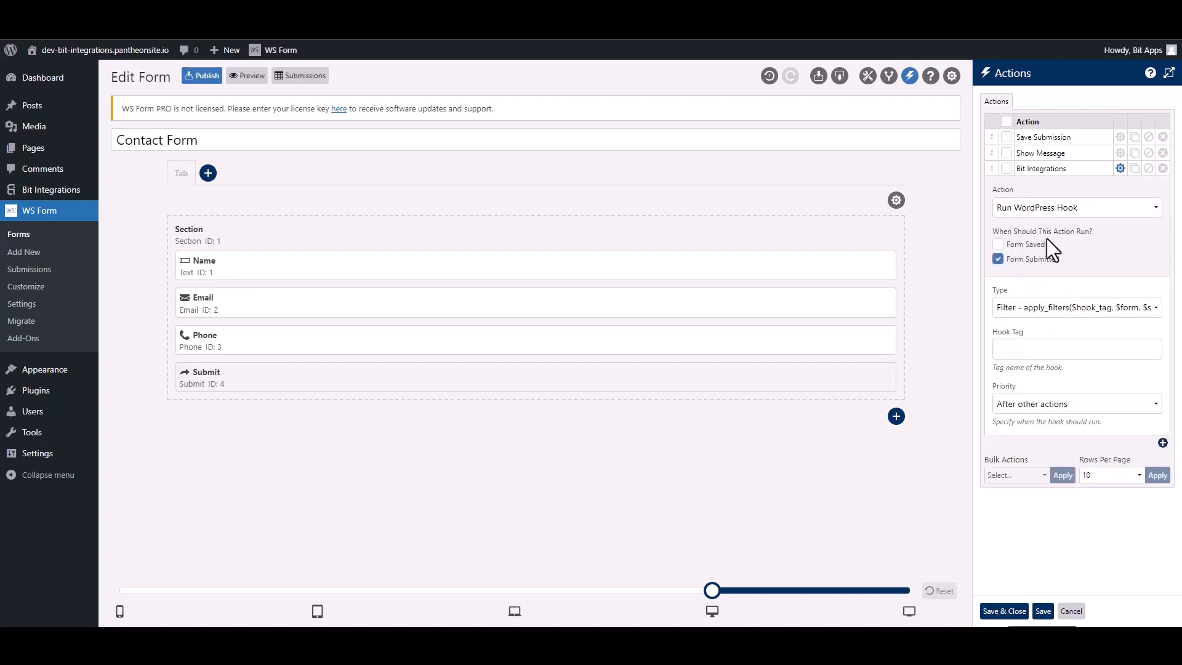
pyautogui.click(1025, 311)
pyautogui.click(1028, 336)
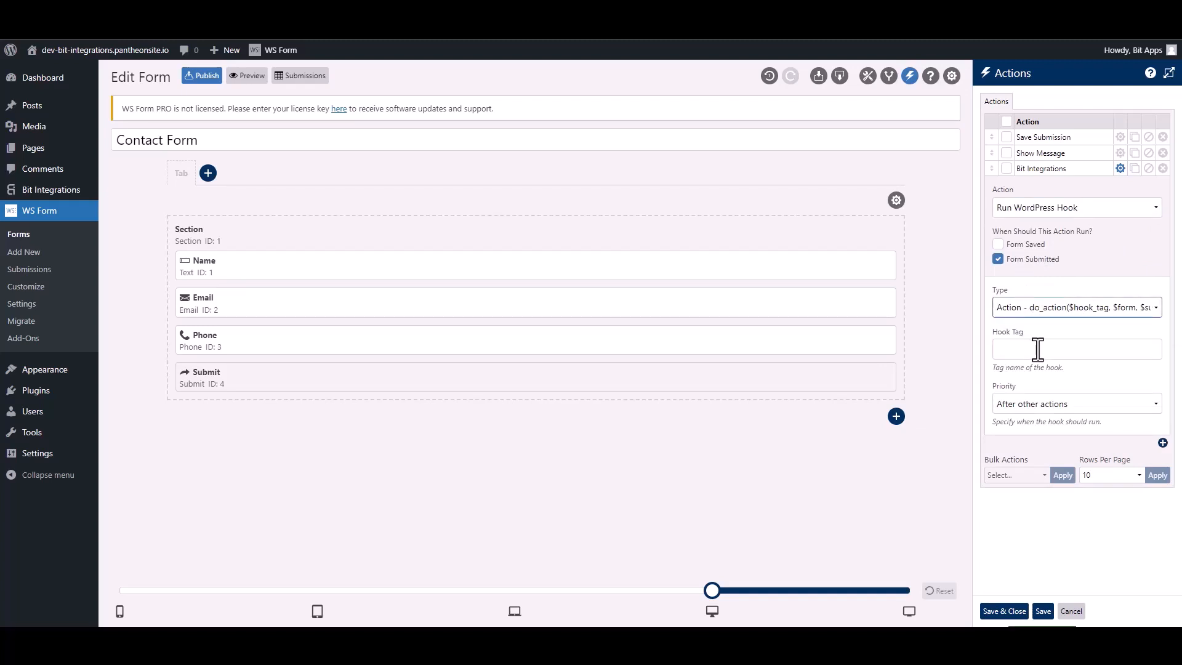
pyautogui.click(1038, 349)
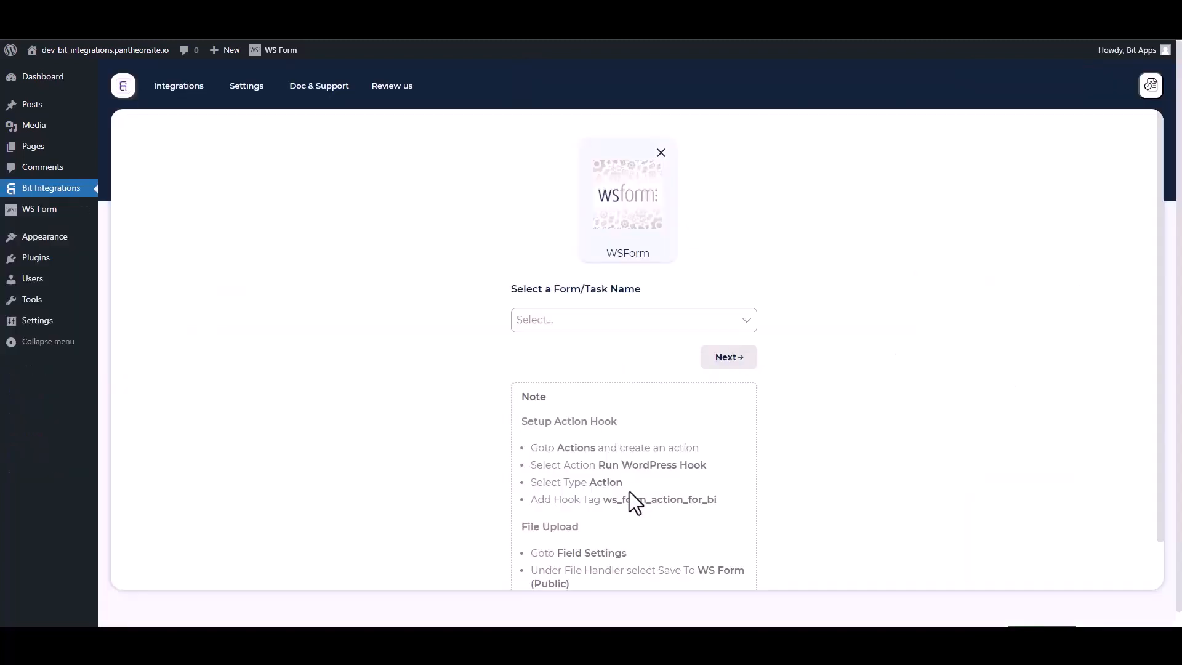
# - Copy the hook tag ws_form_action_for_bi from the Bit Integrations setup note and return to WS Form
pyautogui.moveTo(725, 508); pyautogui.dragTo(609, 500)
pyautogui.hotkey('ctrl', 'c')
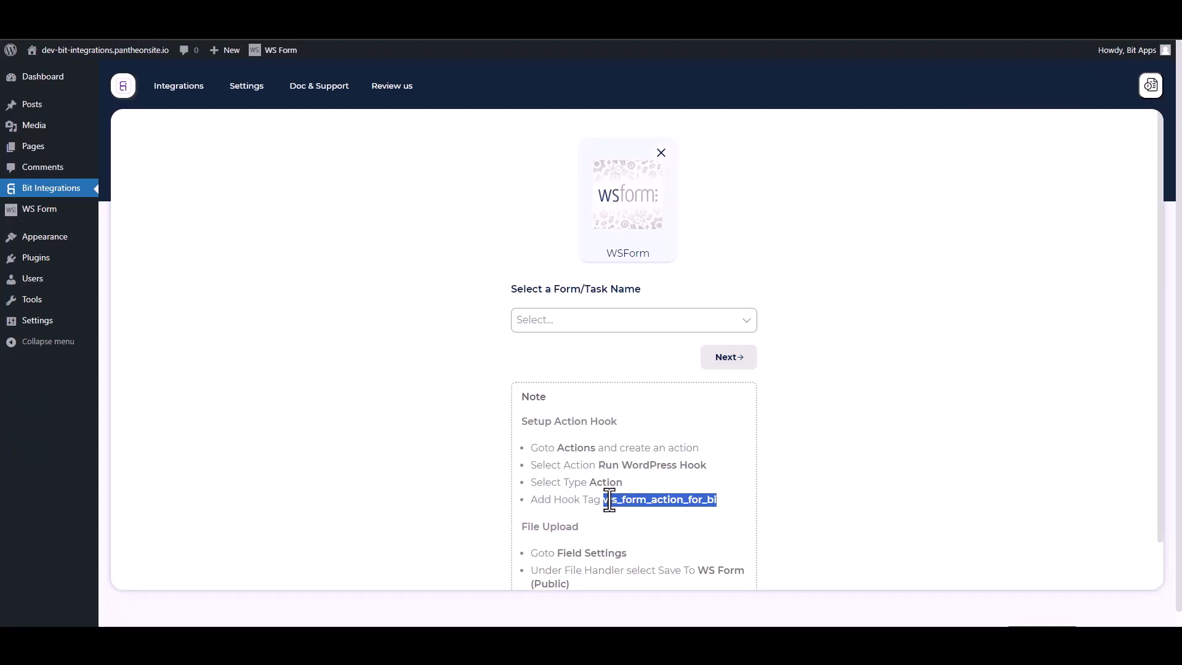
pyautogui.click(455, 13)
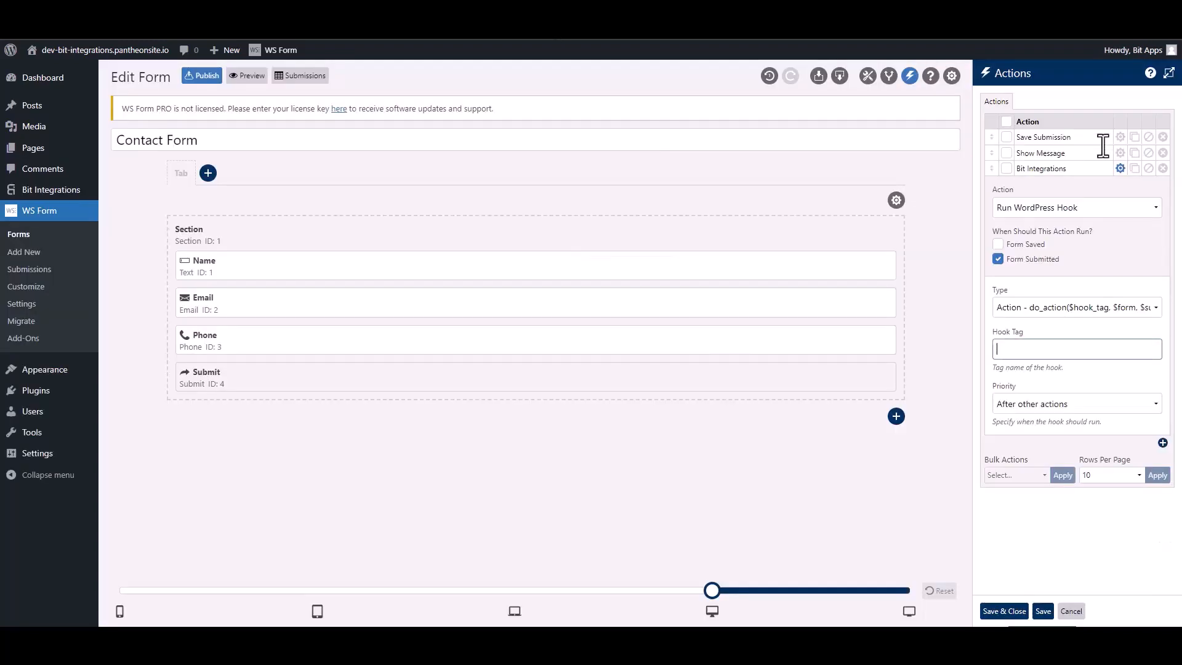
# - Paste ws_form_action_for_bi into the action's Hook Tag field and save the action settings
pyautogui.click(1037, 350)
pyautogui.hotkey('ctrl', 'v')
pyautogui.click(1010, 611)
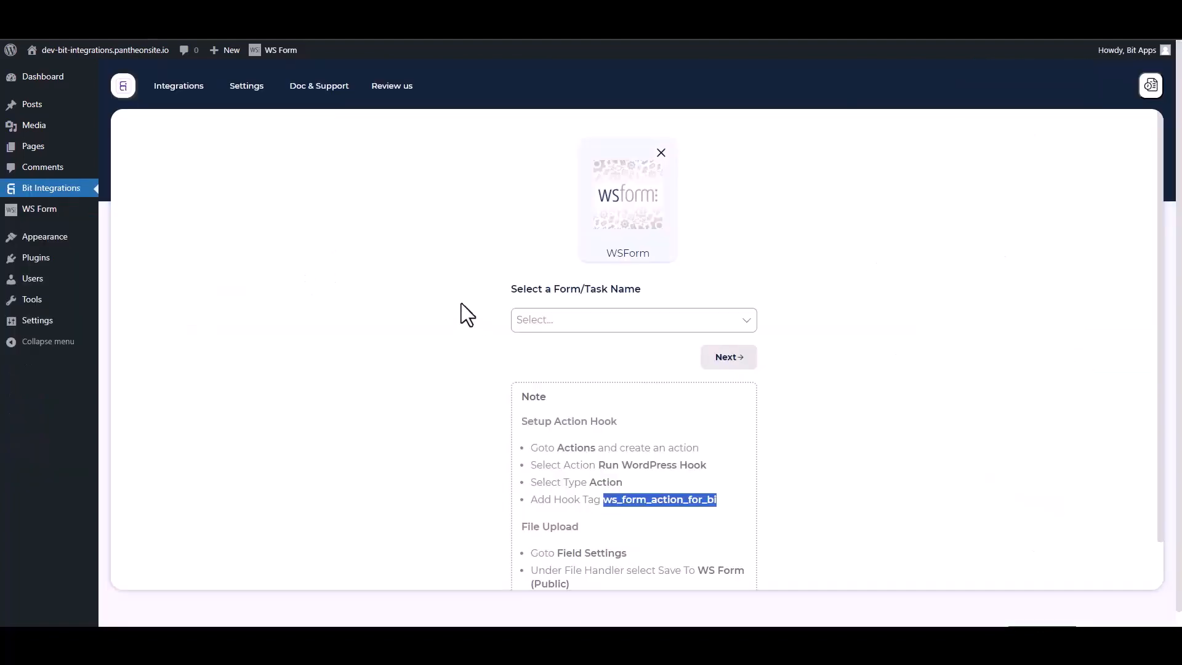
# - Back in Bit Integrations, select Contact Form as the WS Form trigger form and continue
pyautogui.click(437, 287)
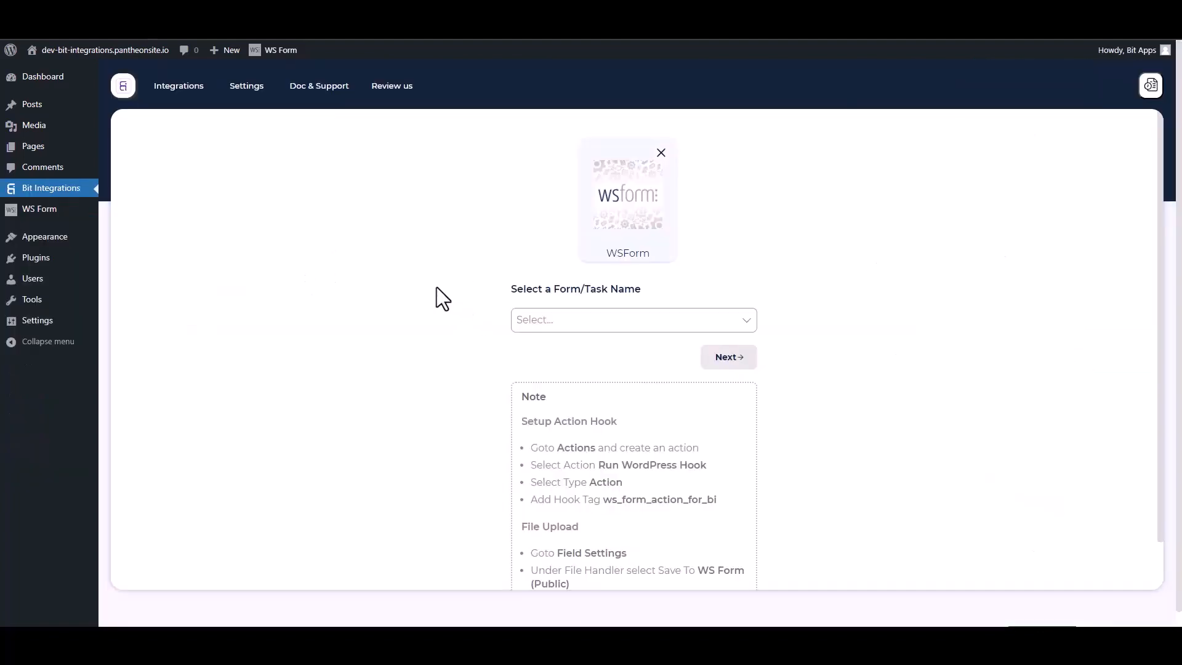
pyautogui.click(580, 320)
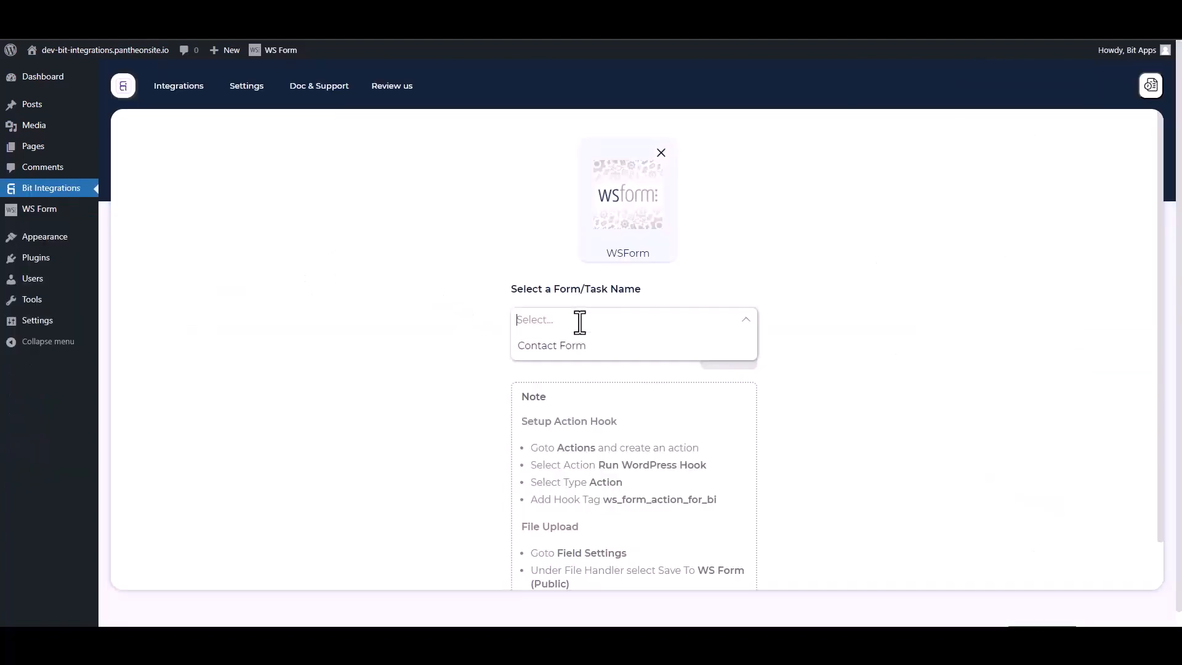
pyautogui.click(545, 346)
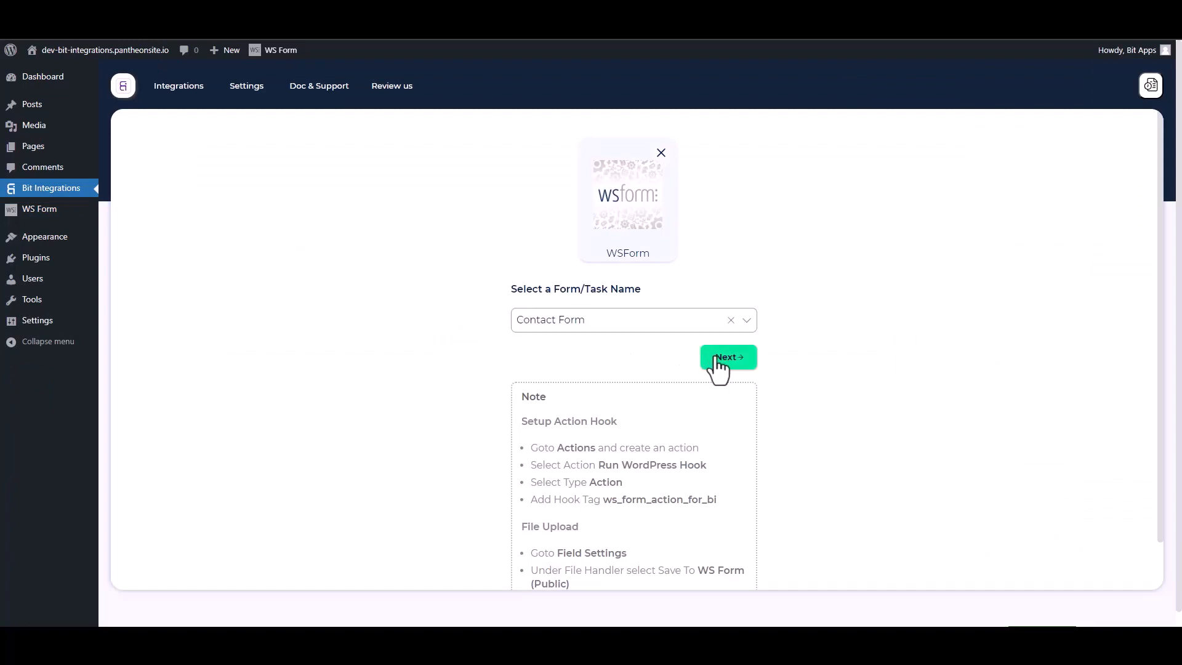
pyautogui.click(708, 358)
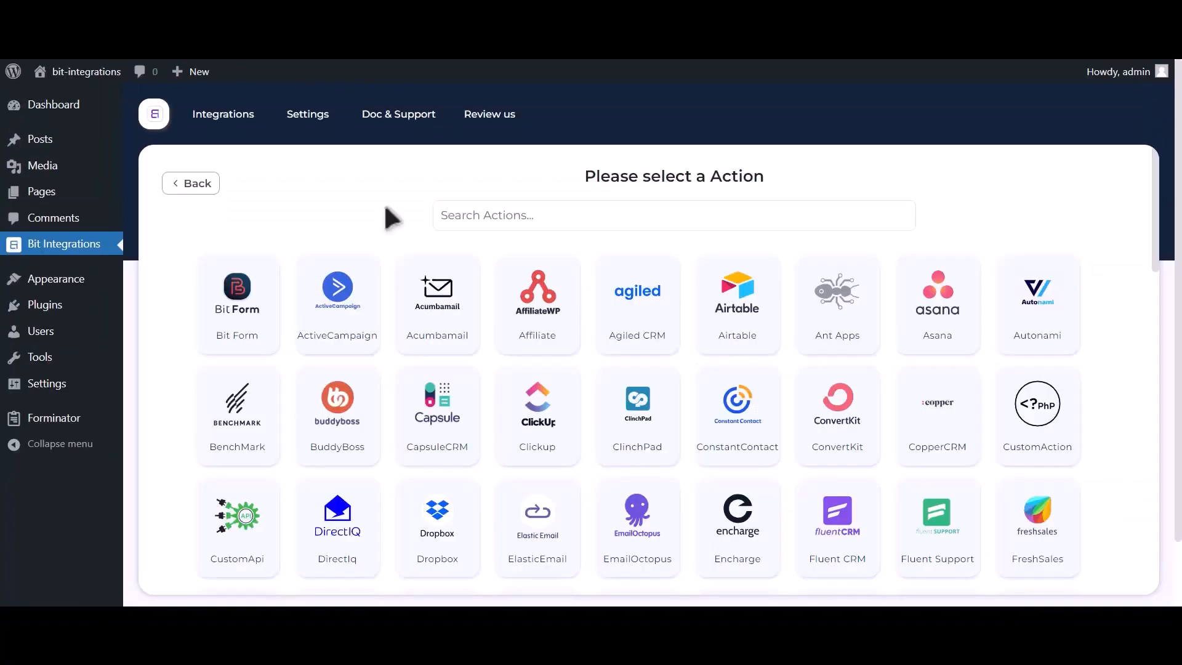
# - Choose Google Contacts as the action and go to the Google API Console for client credentials
pyautogui.click(571, 213)
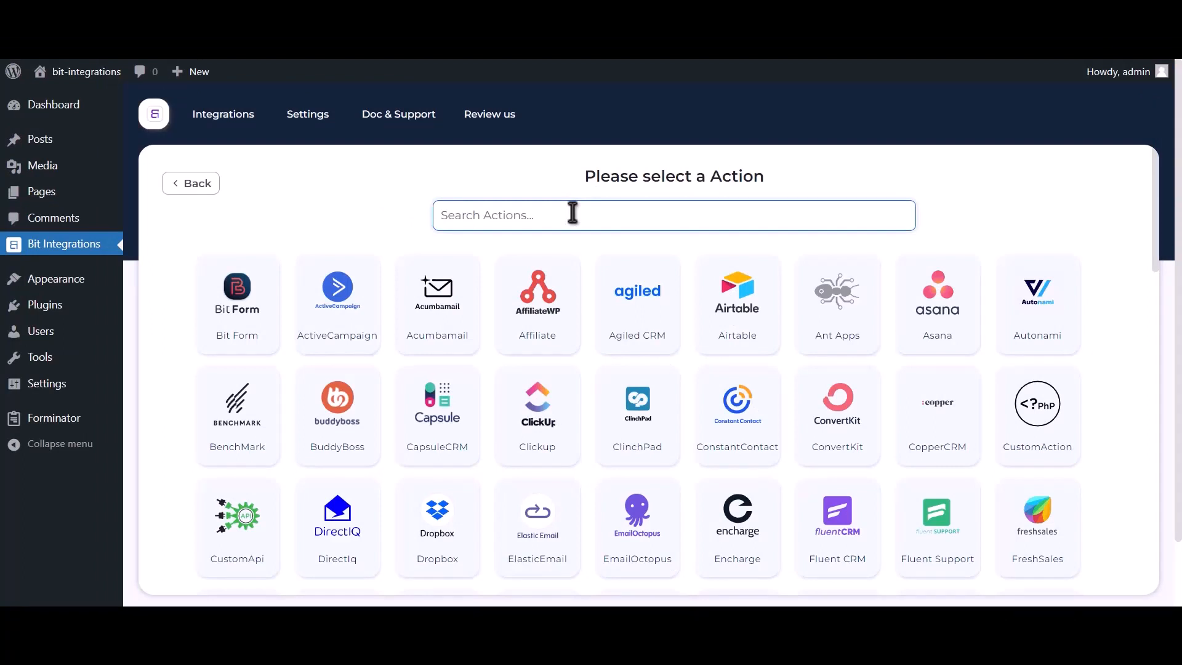
pyautogui.write('google co')
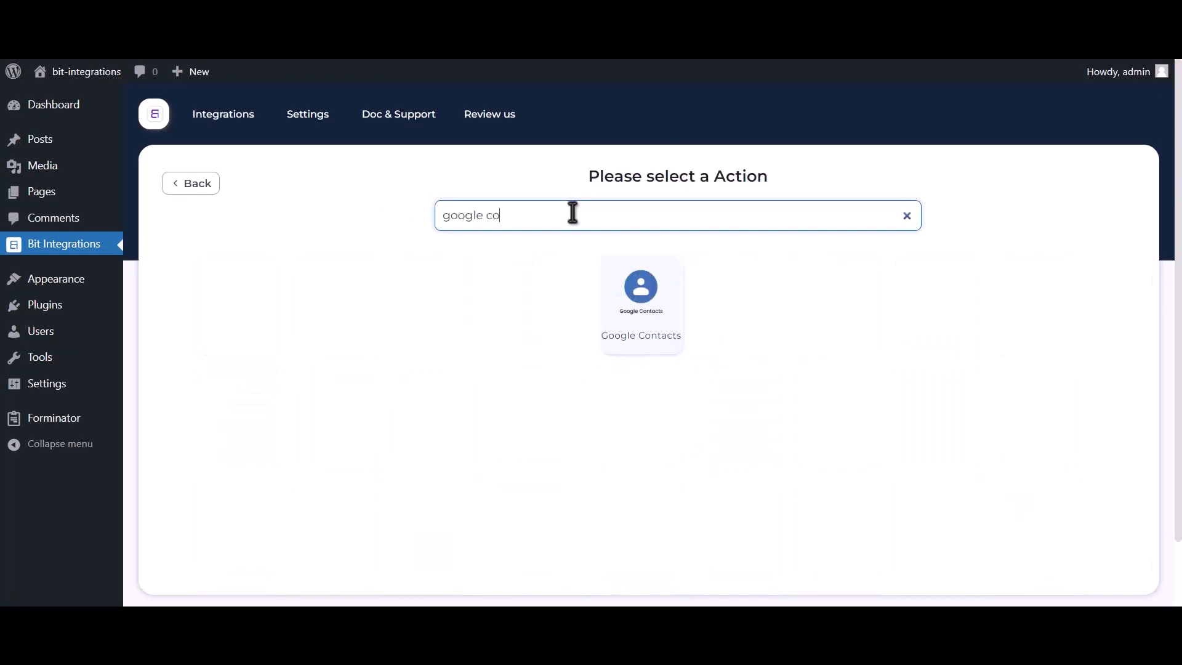
pyautogui.write('ntacts')
pyautogui.click(634, 317)
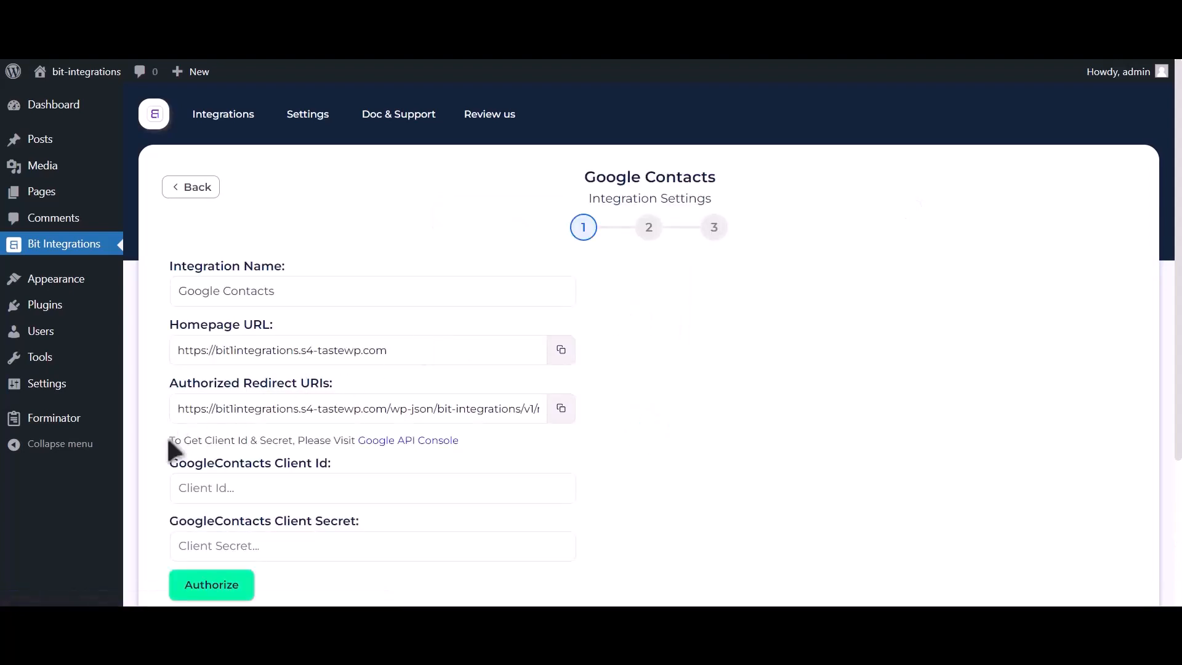
pyautogui.moveTo(170, 441); pyautogui.dragTo(356, 444)
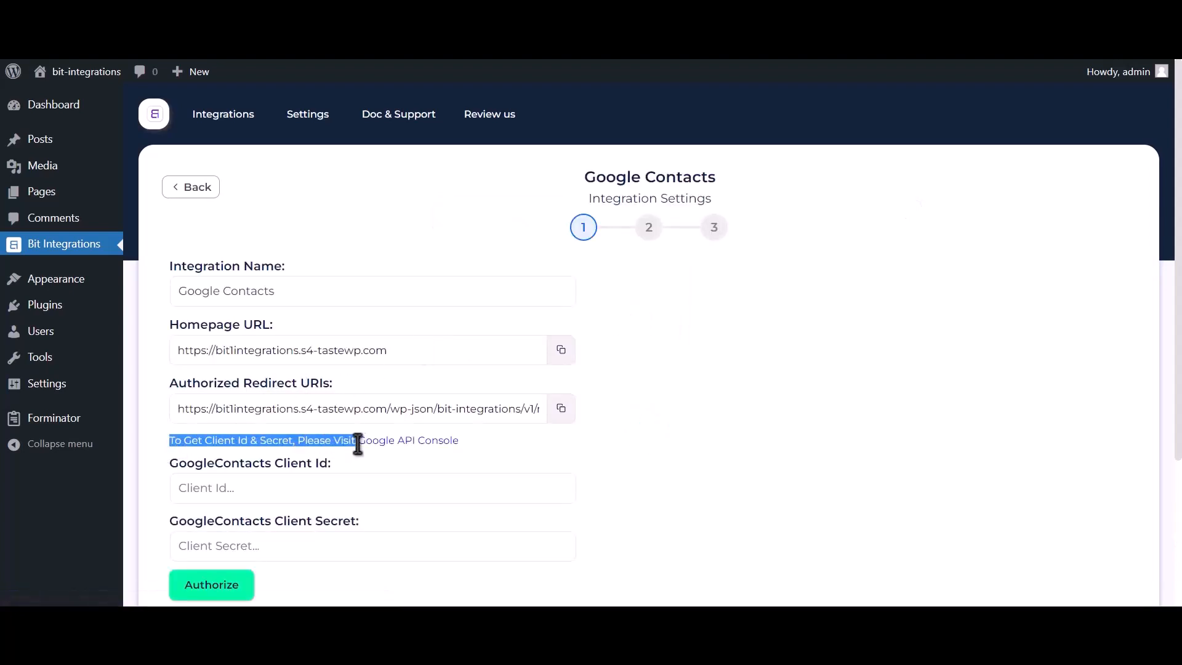
pyautogui.click(418, 445)
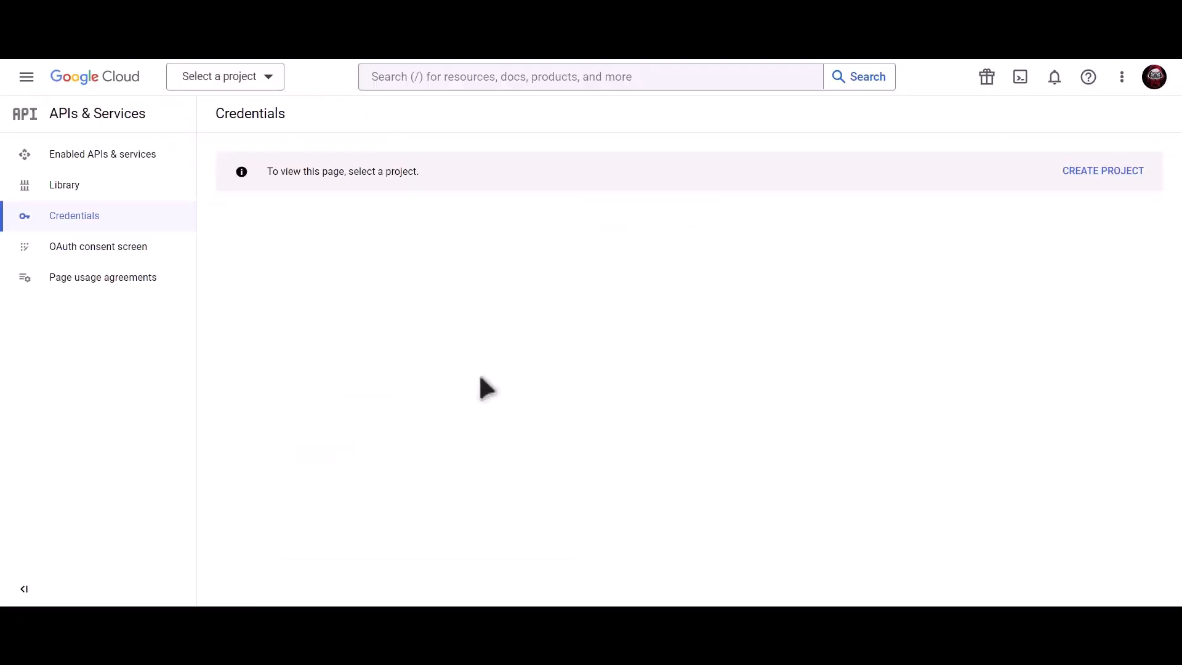
# - Create a new Google Cloud project named 'Bit Integrations'
pyautogui.click(1108, 177)
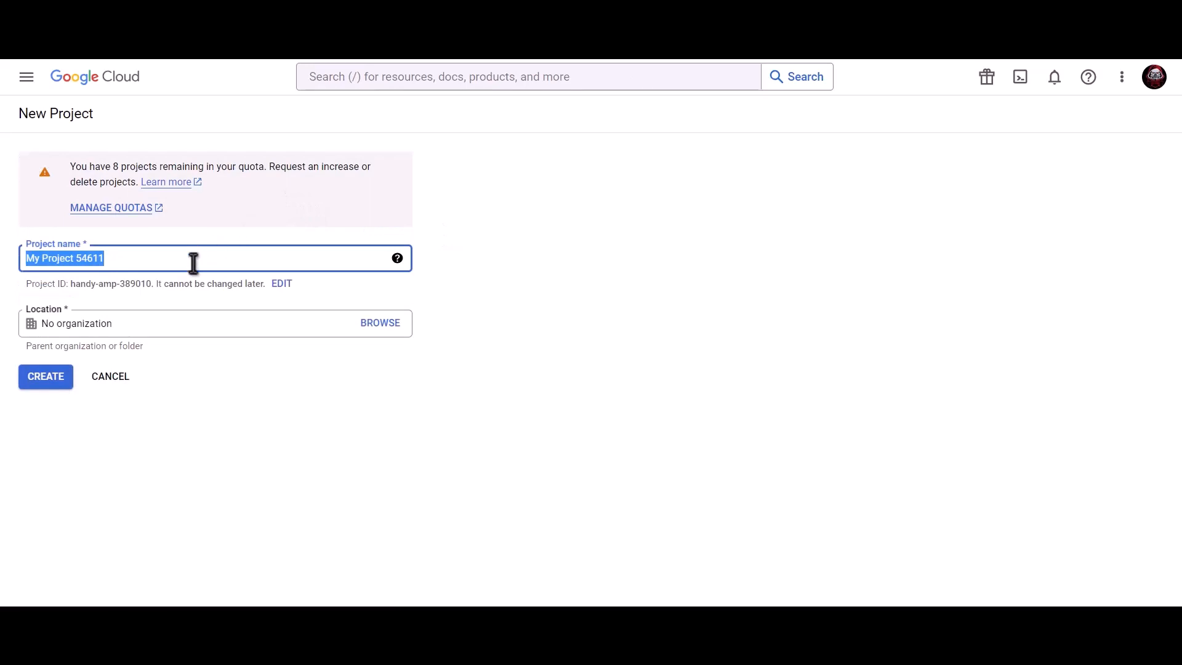
pyautogui.write('Bit I')
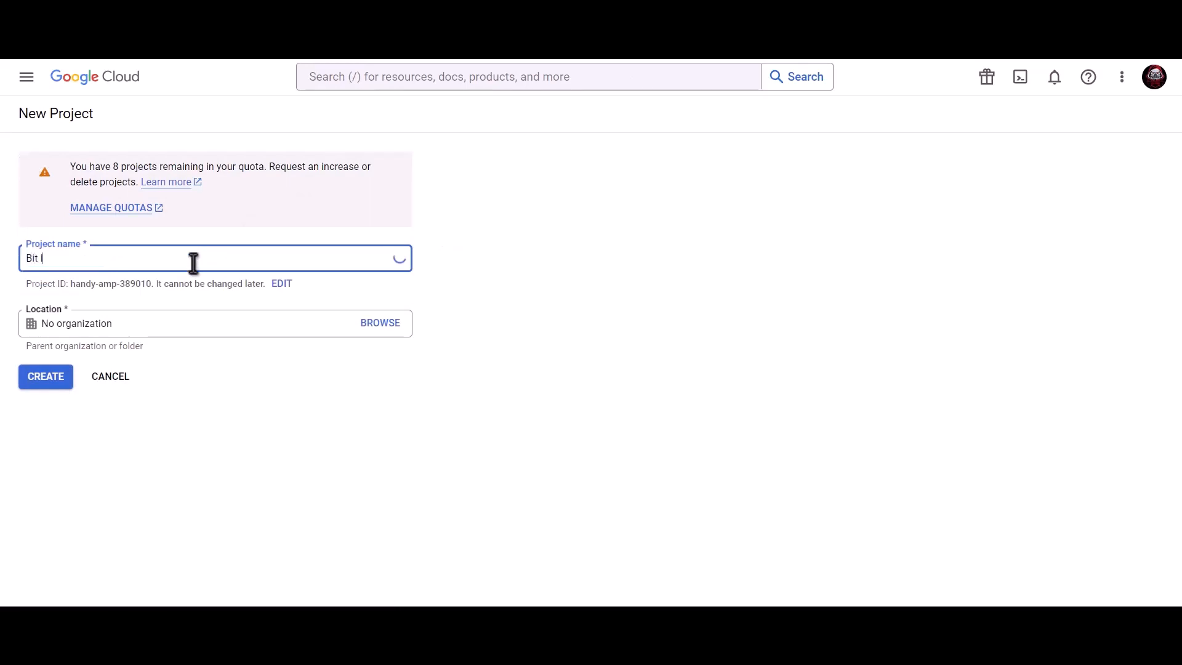
pyautogui.write('ntegrations')
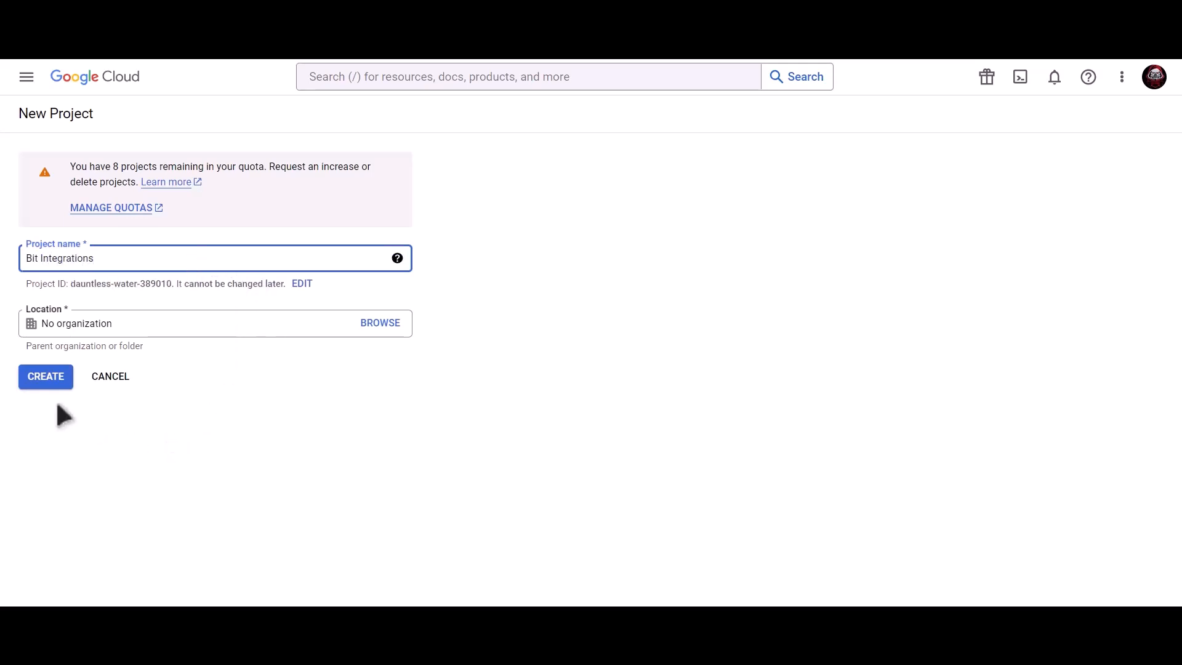
pyautogui.click(48, 380)
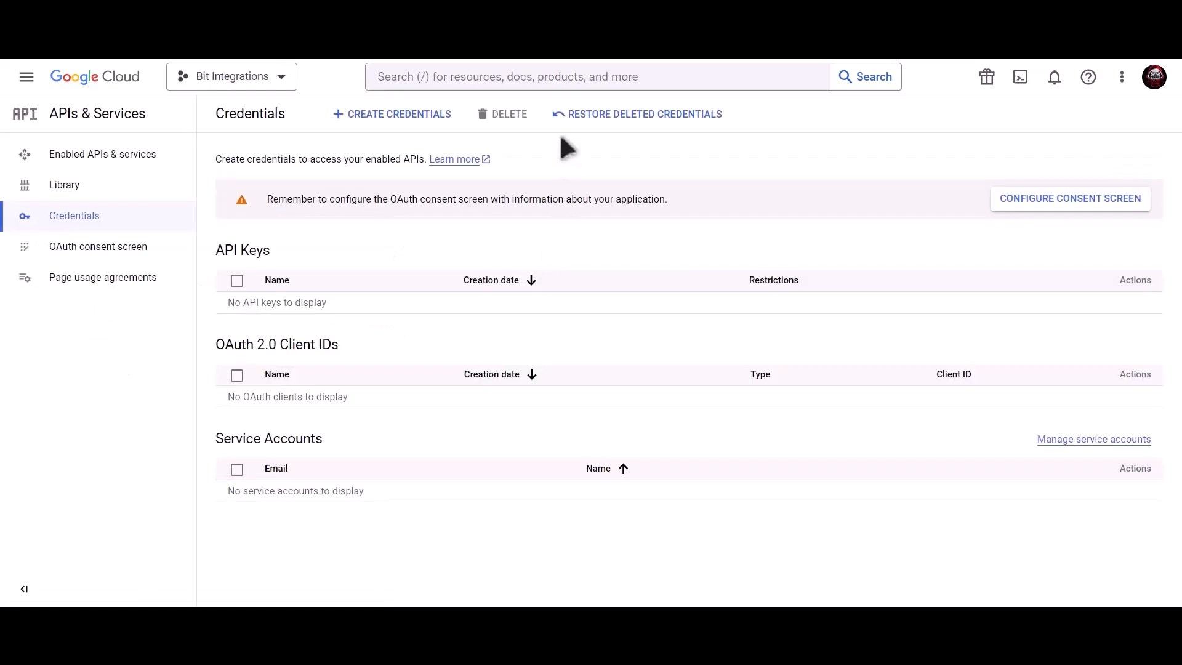
# - Find the Contacts API by searching 'Google contacts api' and enable it for the project
pyautogui.click(543, 76)
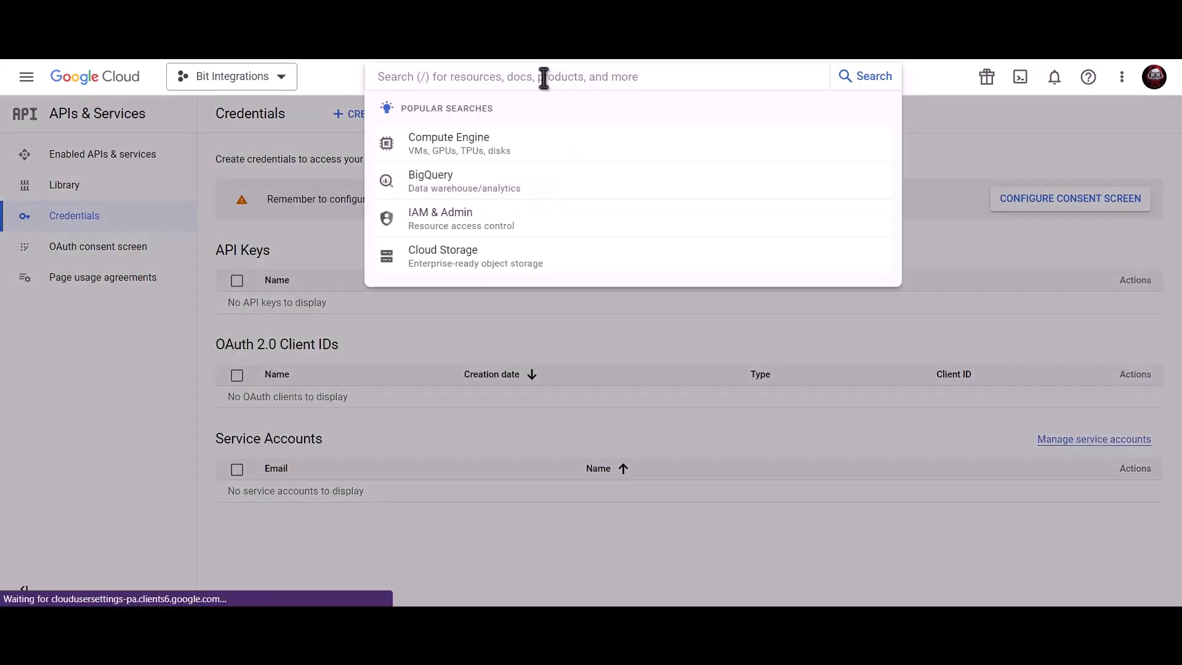
pyautogui.write('Googl')
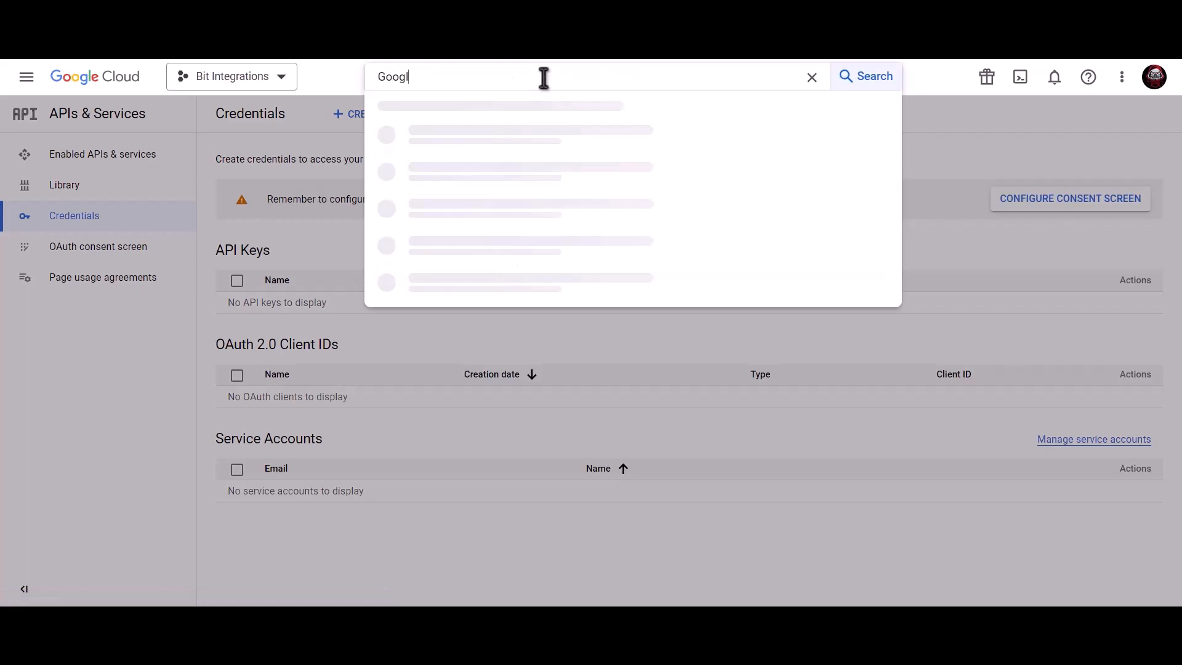
pyautogui.write('e contacts api')
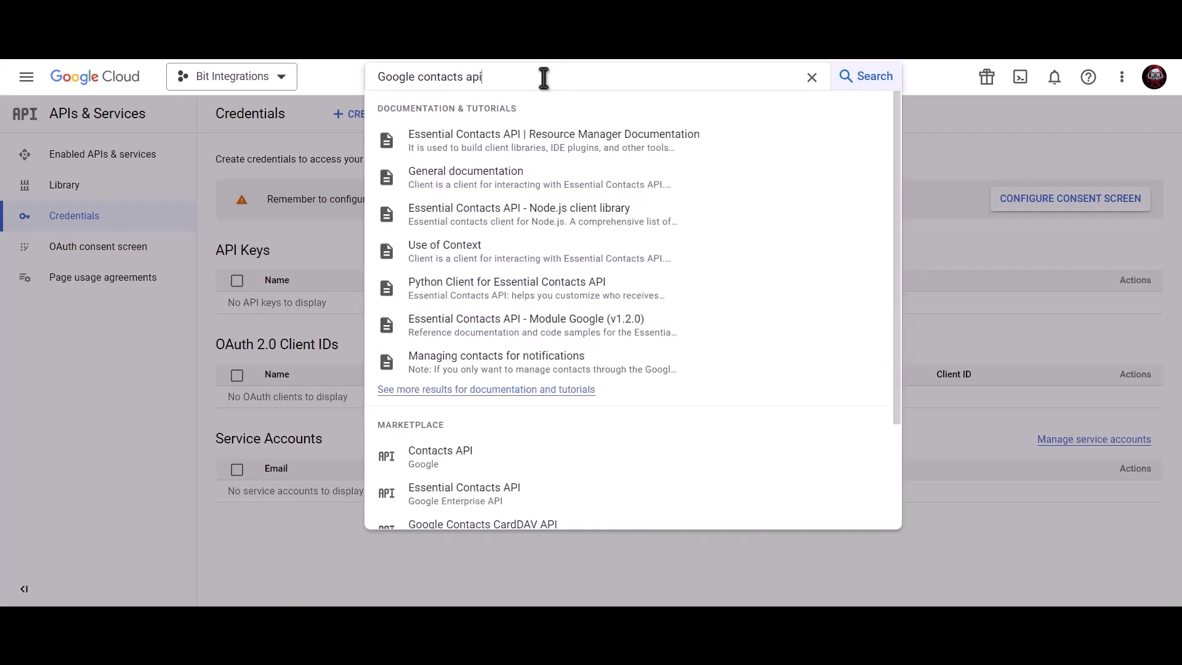
pyautogui.click(484, 462)
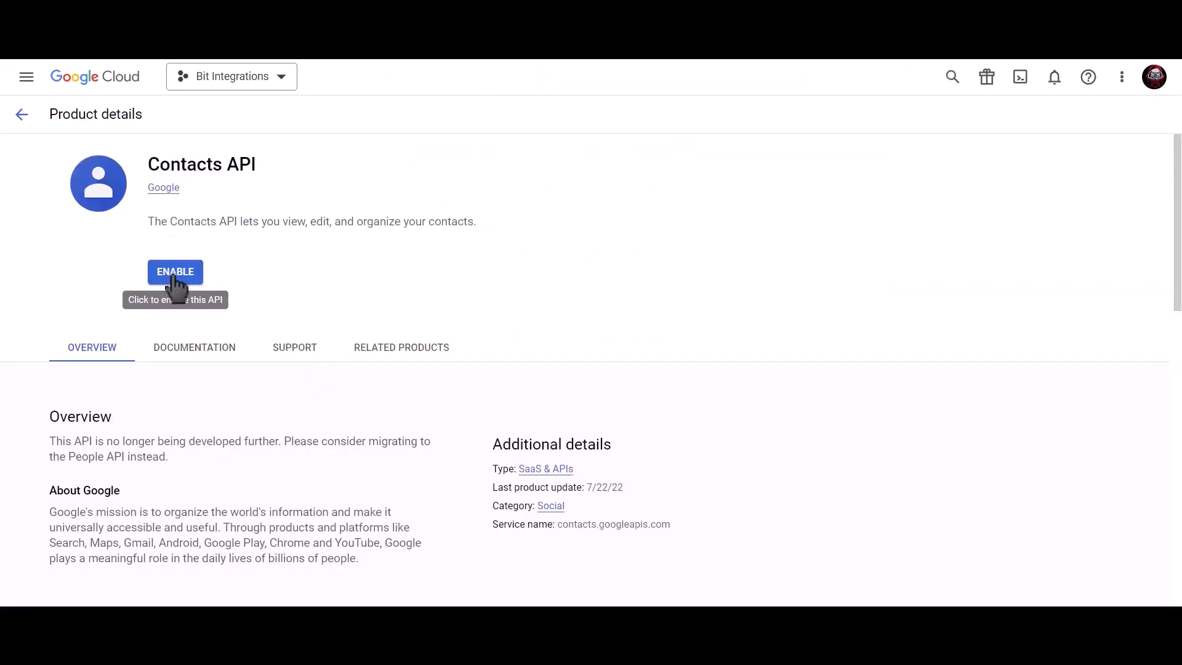
pyautogui.click(175, 277)
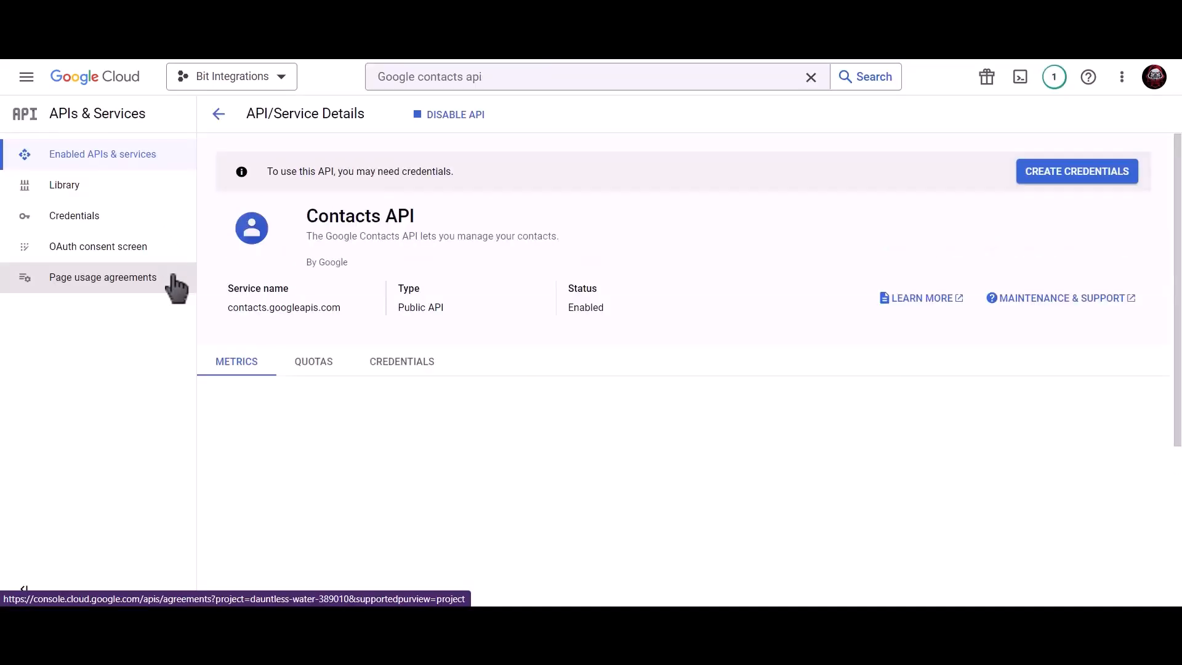
# - Search 'google people api' and enable the Google People API for the project
pyautogui.click(517, 79)
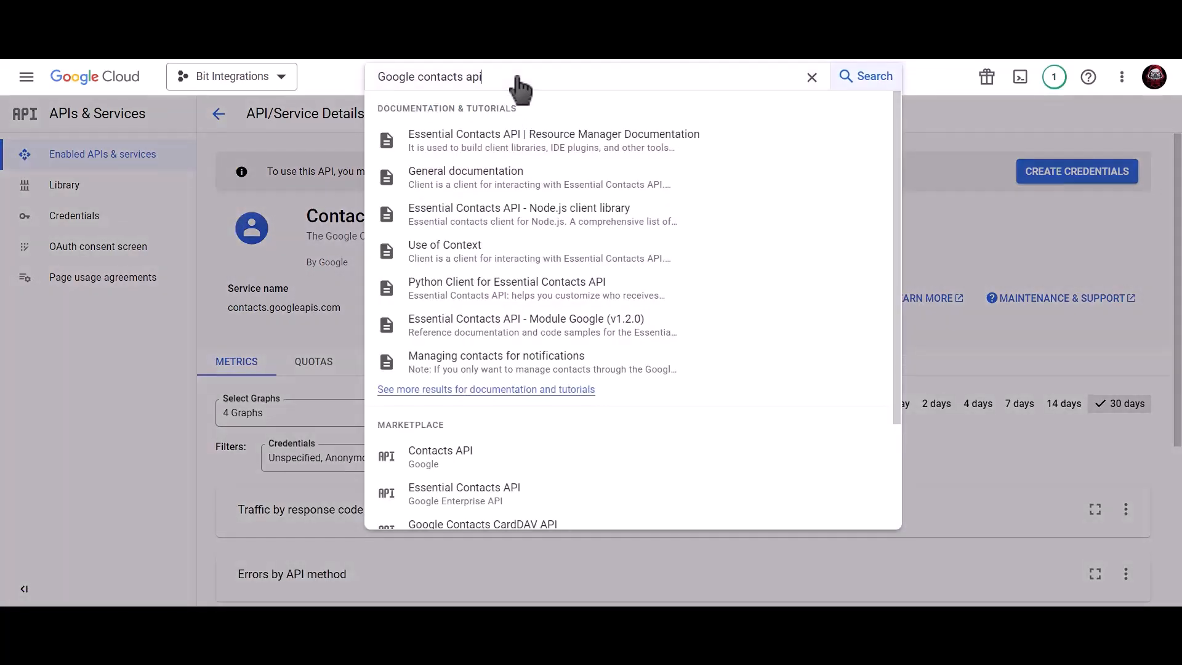
pyautogui.moveTo(517, 79); pyautogui.dragTo(370, 86)
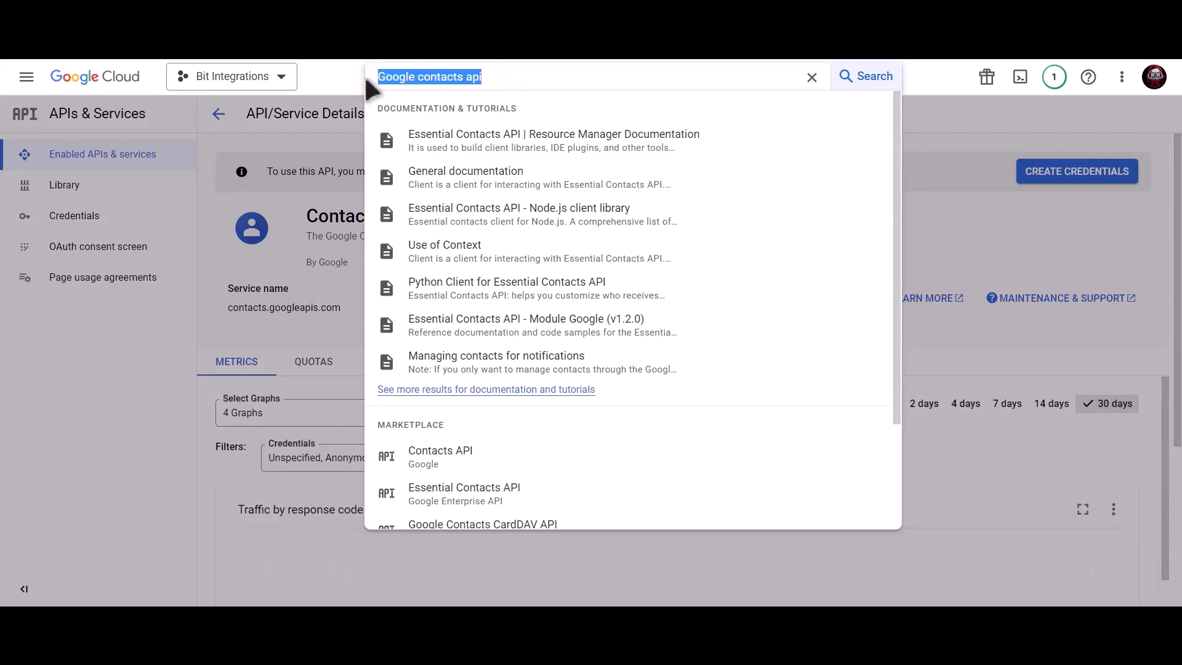
pyautogui.write('google')
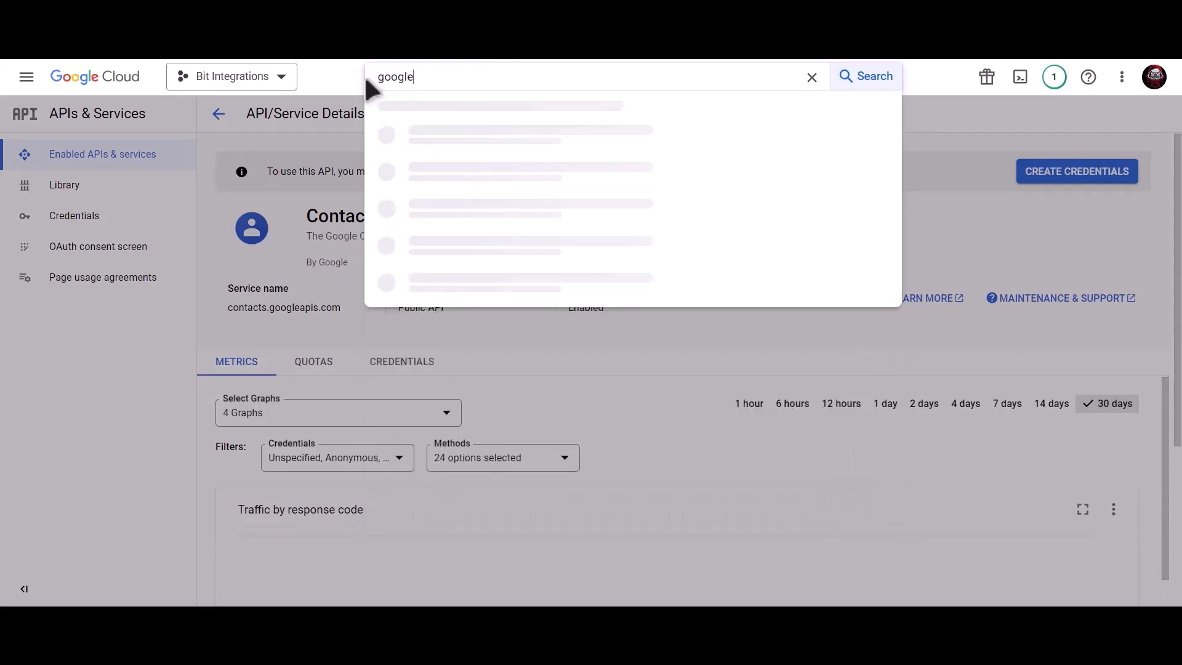
pyautogui.write(' people api')
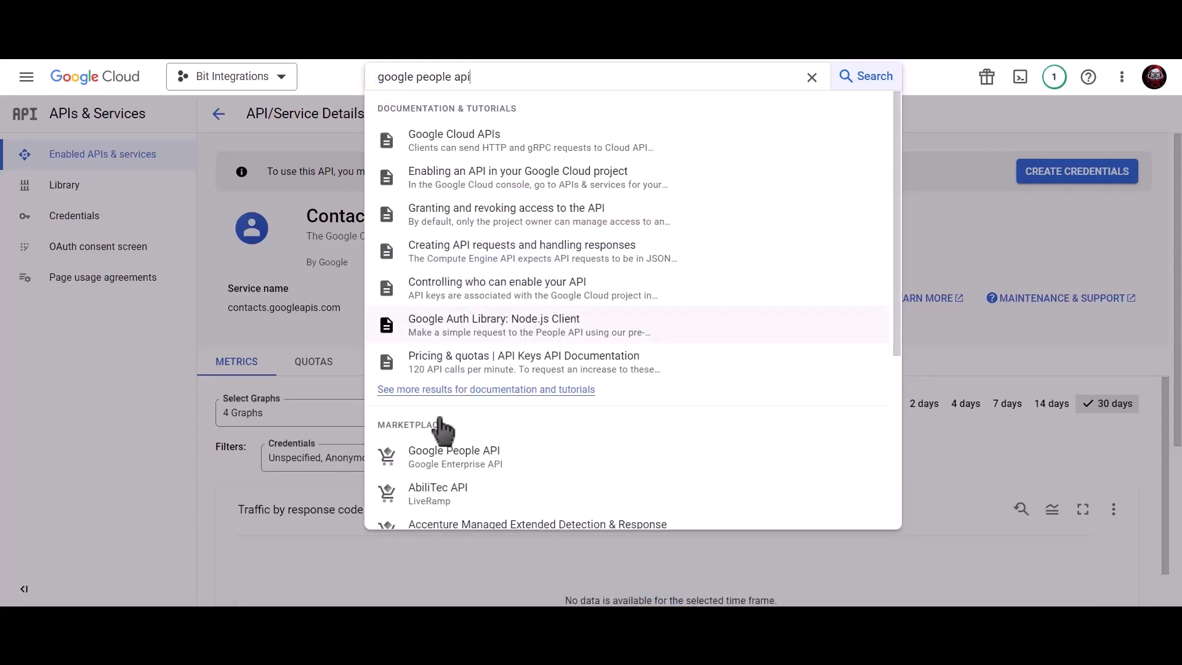
pyautogui.click(497, 459)
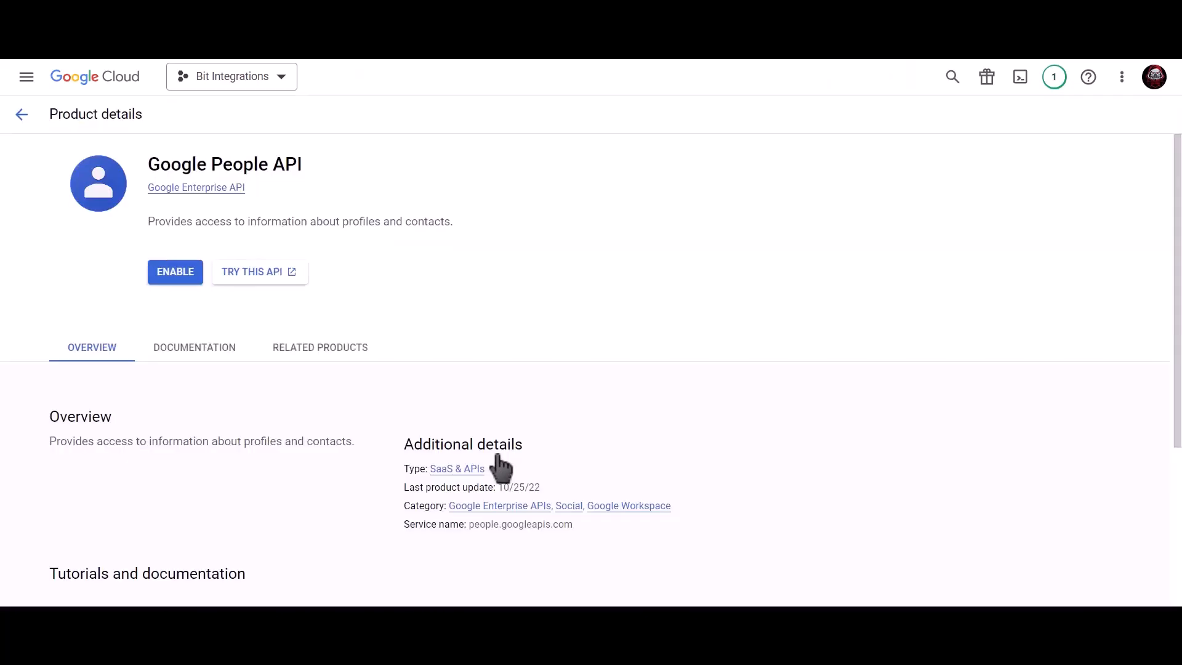
pyautogui.click(175, 280)
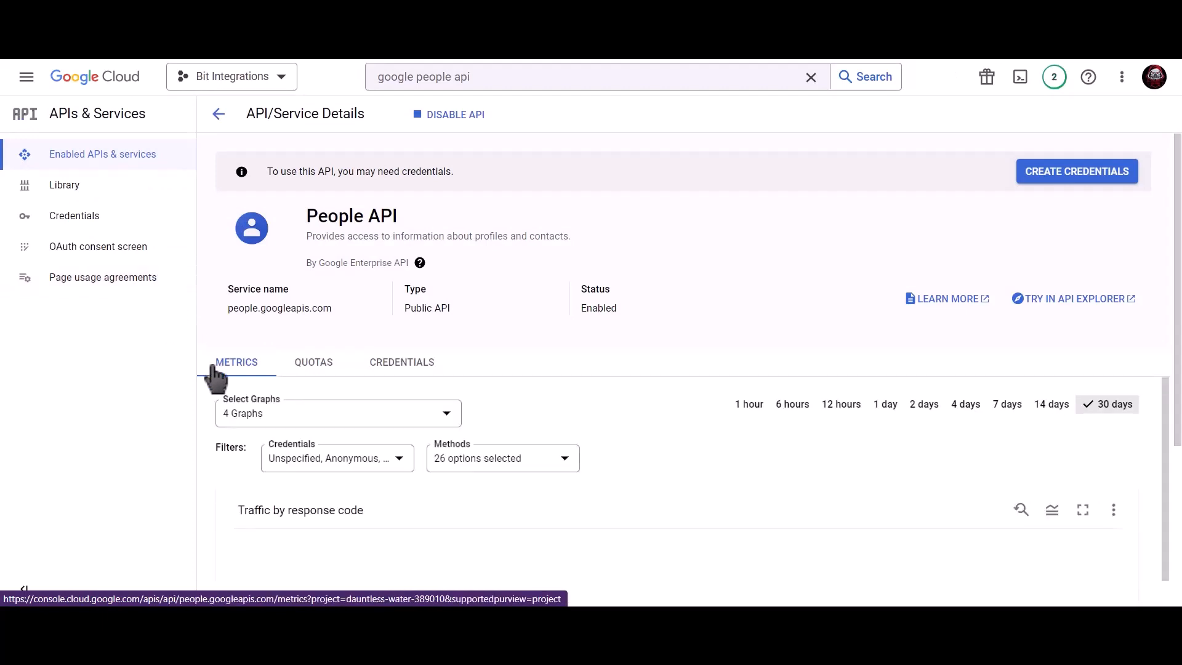
pyautogui.click(124, 218)
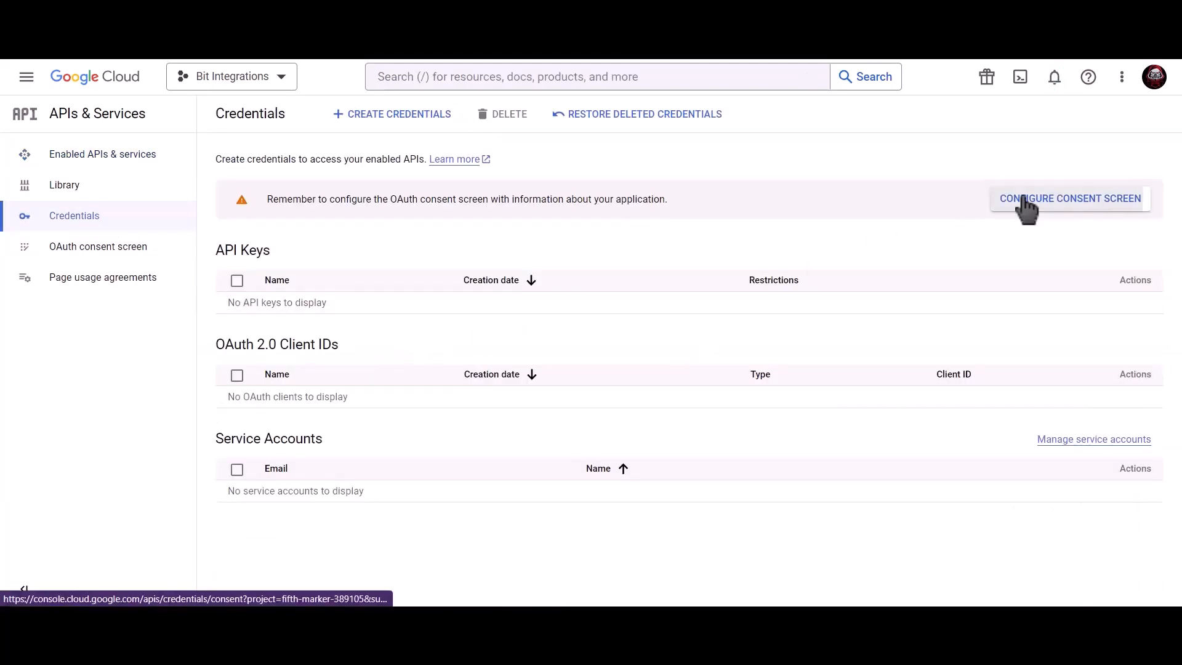
# - Start an OAuth consent screen with the External user type
pyautogui.click(1024, 200)
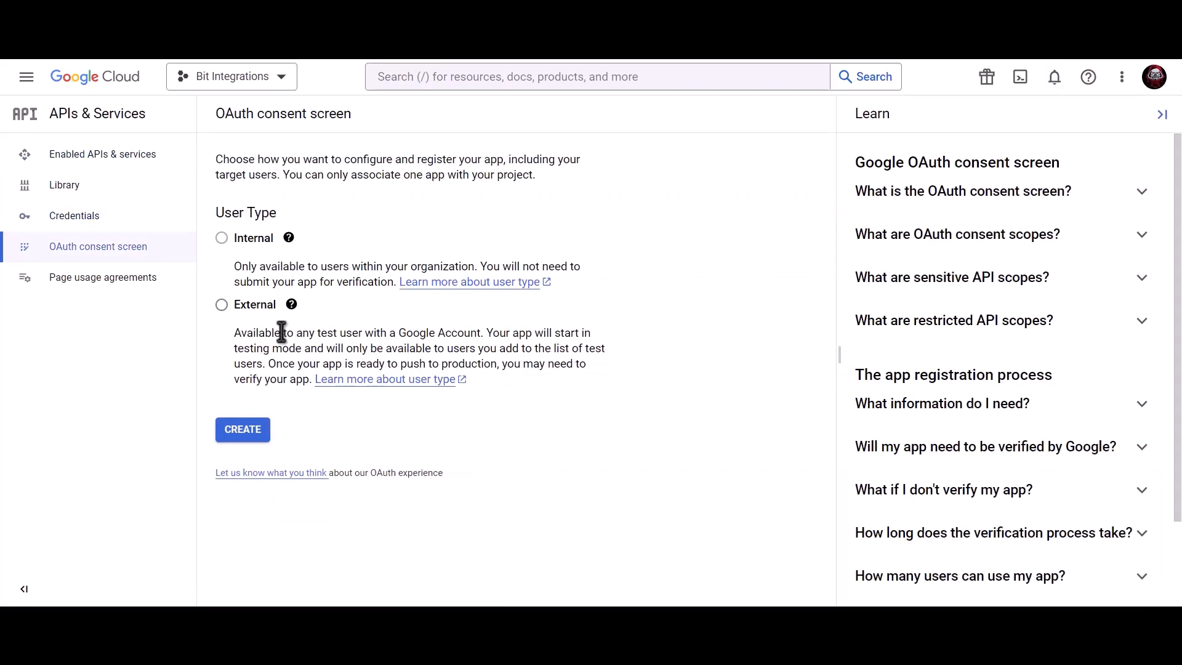
pyautogui.click(222, 306)
pyautogui.click(247, 439)
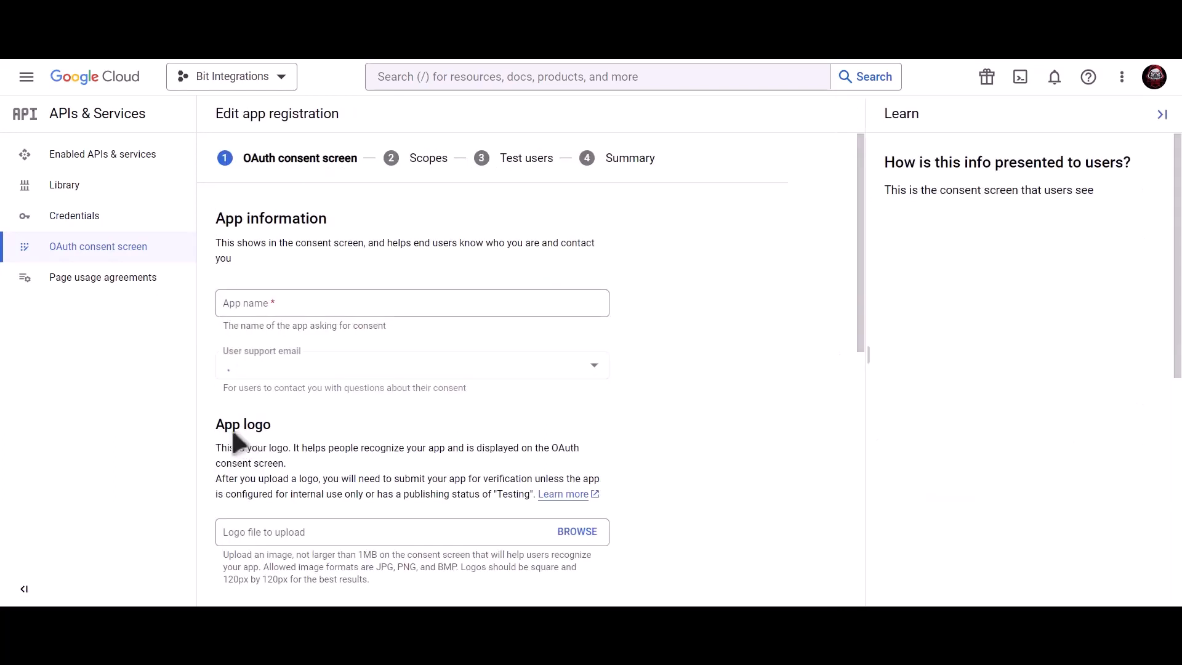
# - Enter app name 'Bit Integrations' with the account's email as support and developer contact
pyautogui.click(322, 306)
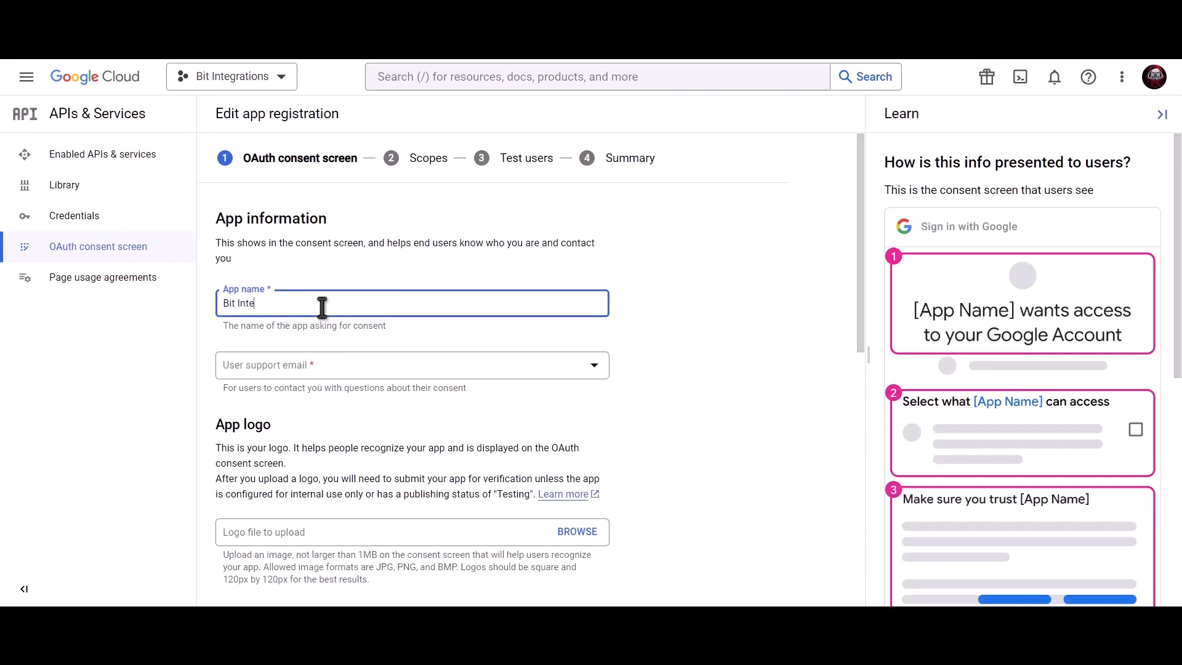
pyautogui.write('Bit Integrations')
pyautogui.click(319, 369)
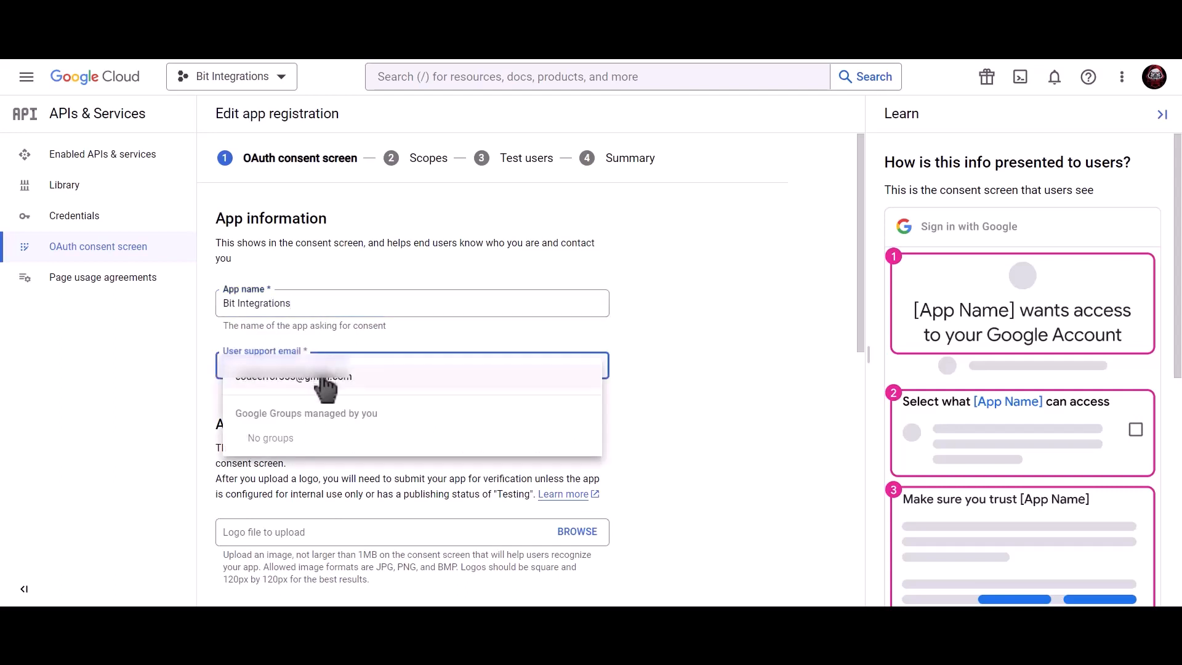
pyautogui.click(322, 377)
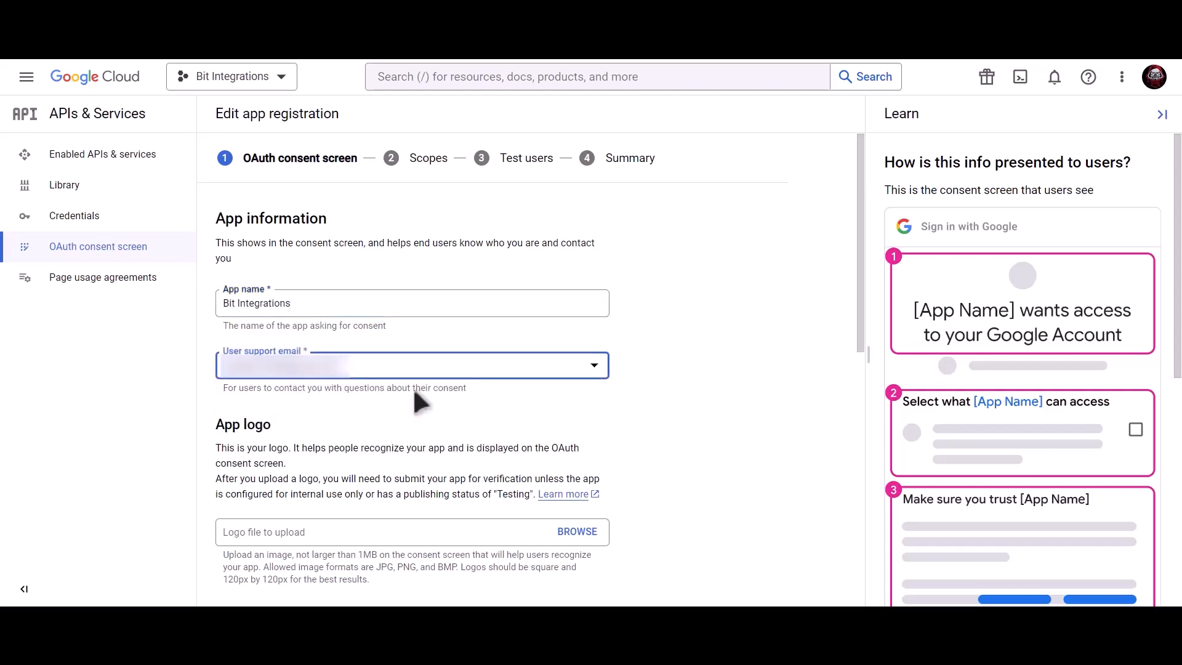
pyautogui.scroll(-10, 413, 393)
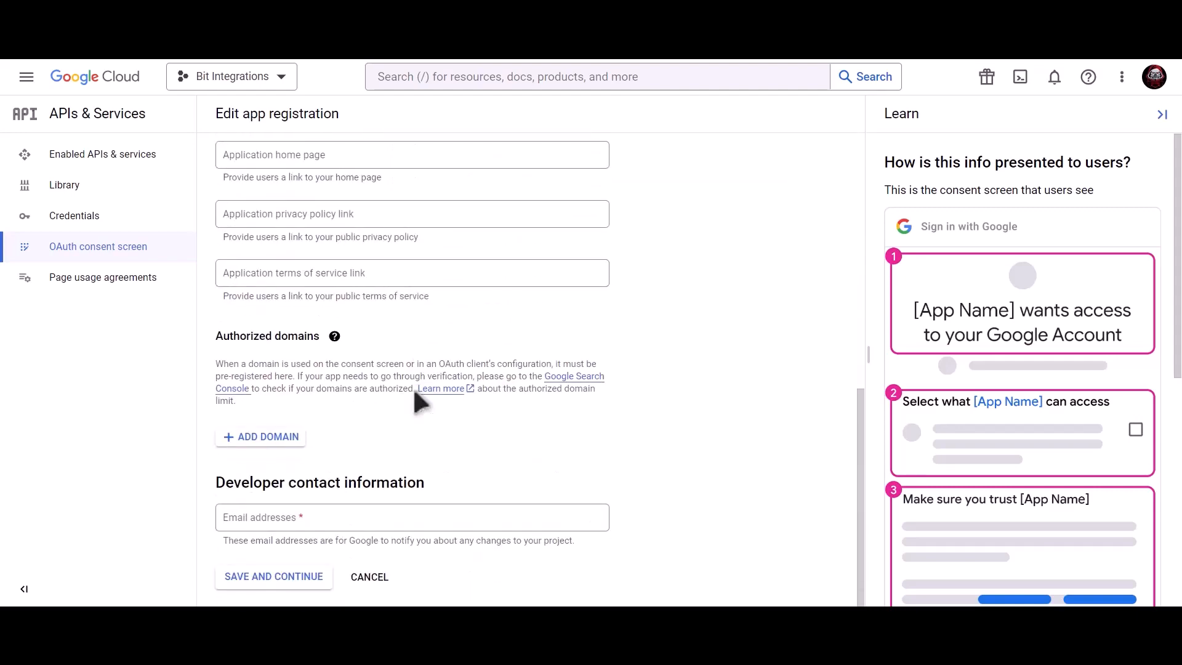
pyautogui.click(340, 513)
pyautogui.hotkey('ctrl', 'v')
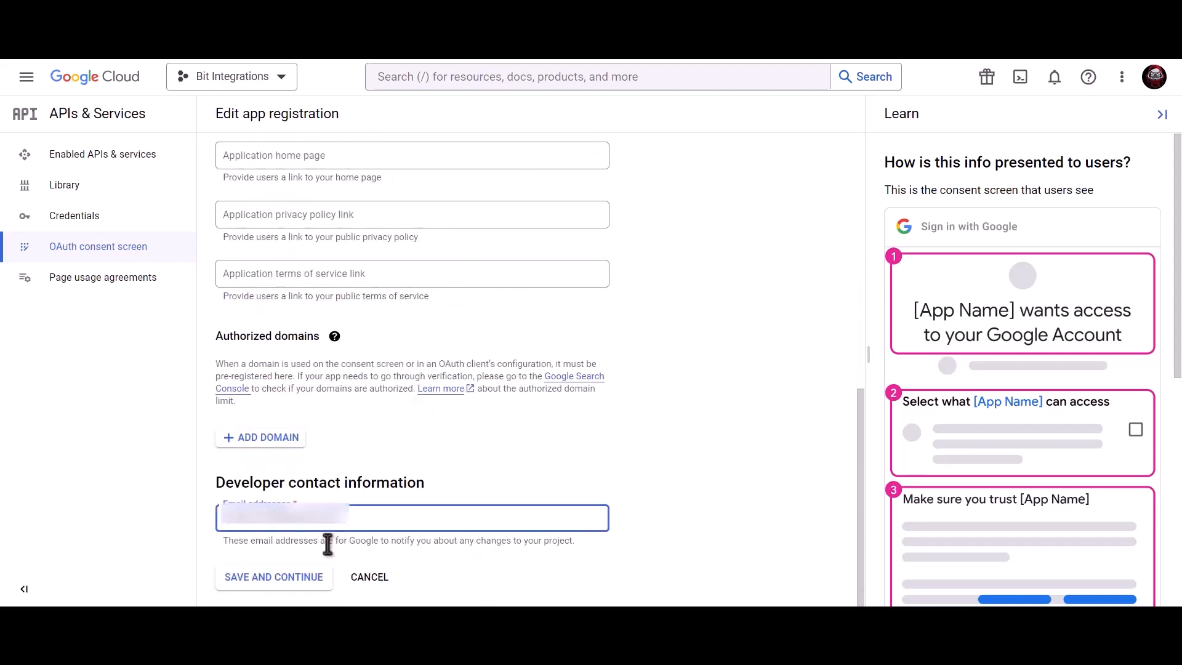
pyautogui.click(289, 591)
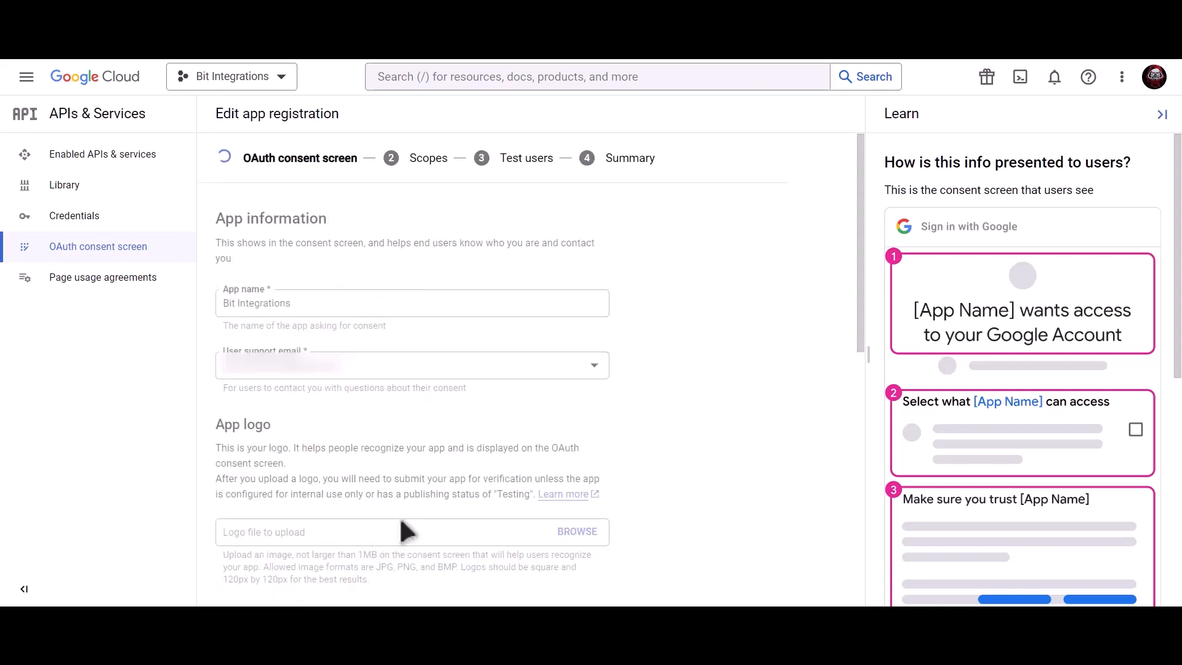
# - Finish the scopes and test-user steps without changes and return to Credentials
pyautogui.scroll(-3, 401, 518)
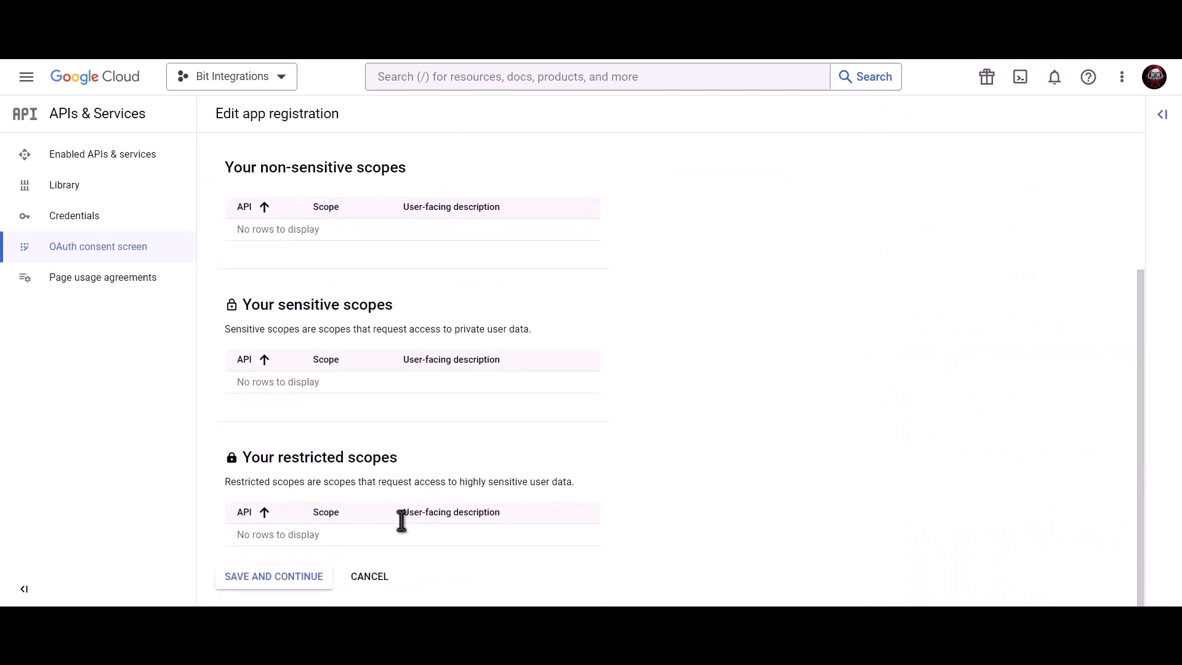
pyautogui.click(276, 579)
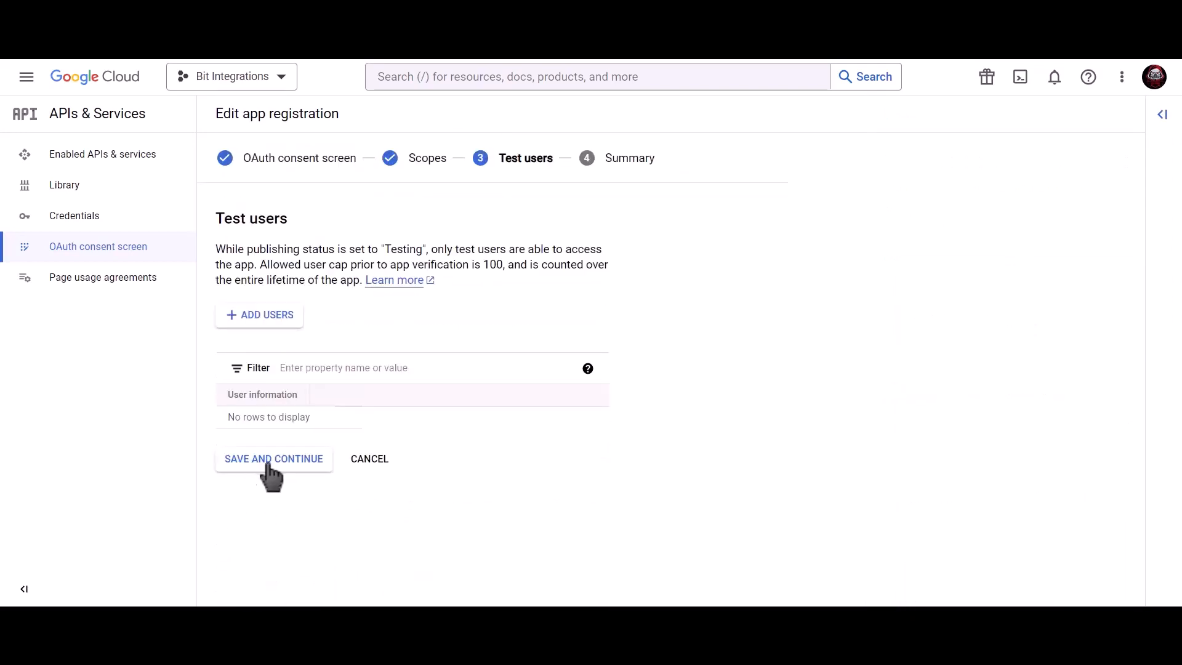
pyautogui.click(301, 463)
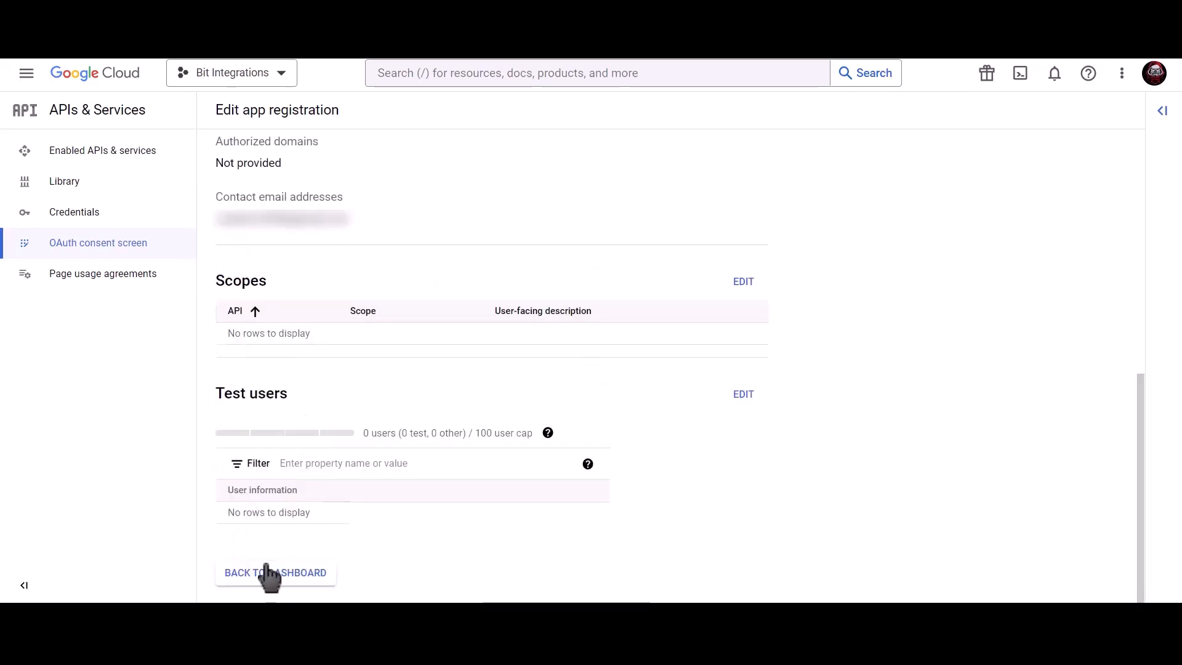
pyautogui.click(287, 574)
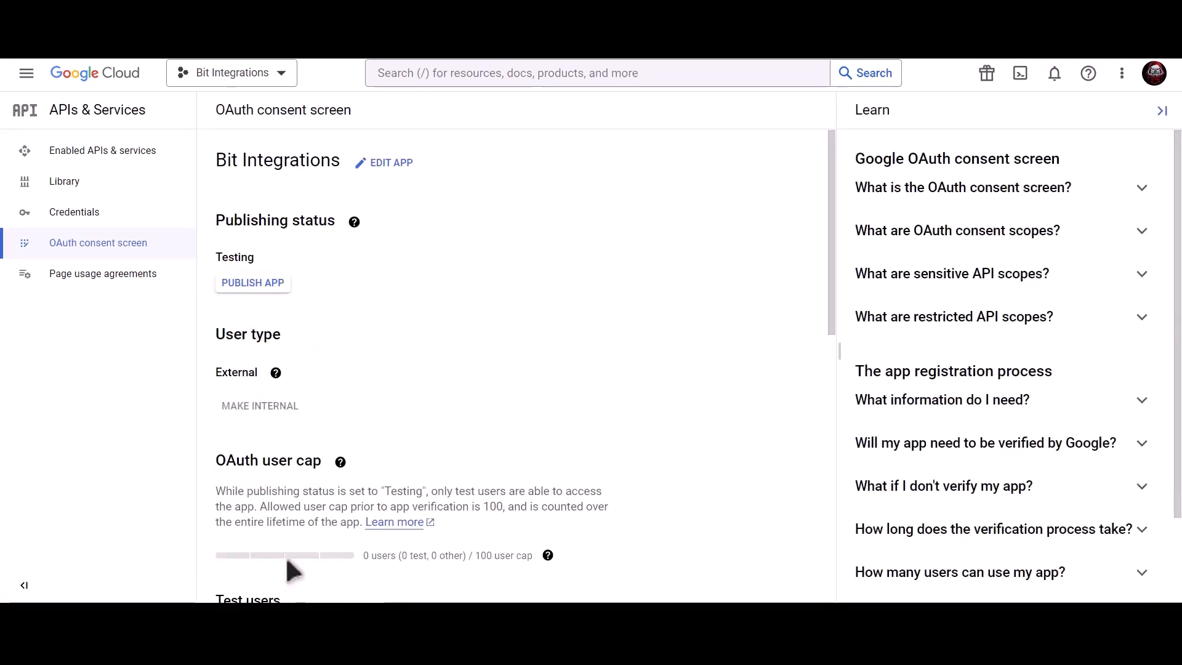
pyautogui.click(152, 222)
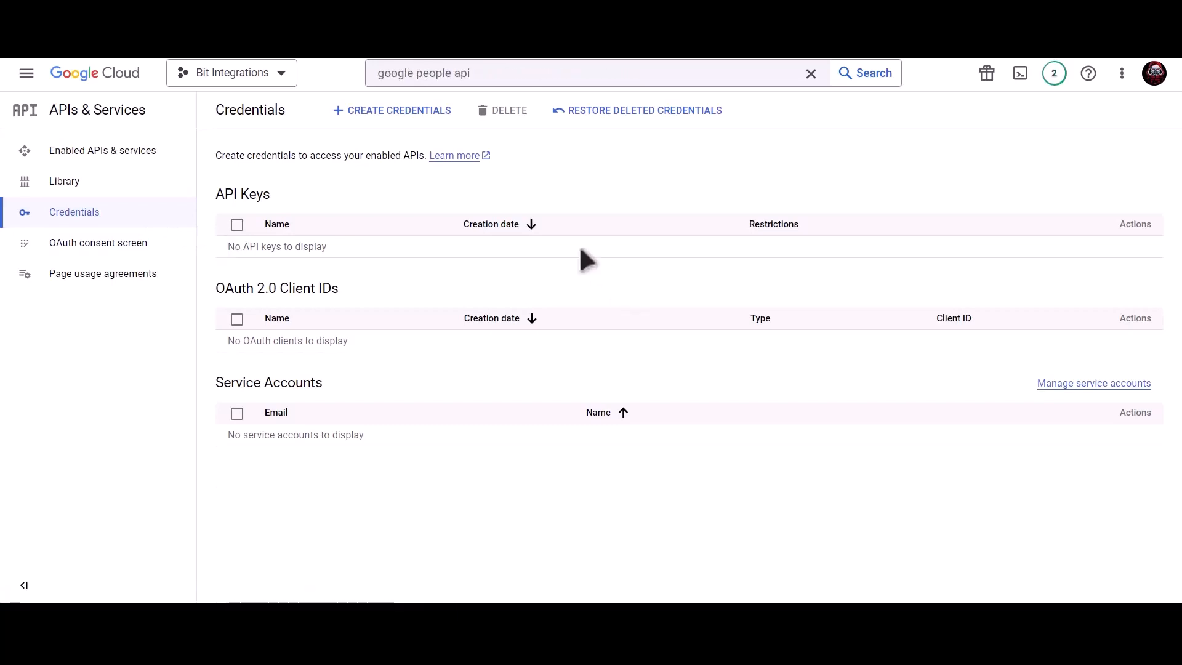
# - Start a Web application OAuth client ID and rename it from 'Web client 1' to 'Bit Integrations'
pyautogui.click(401, 117)
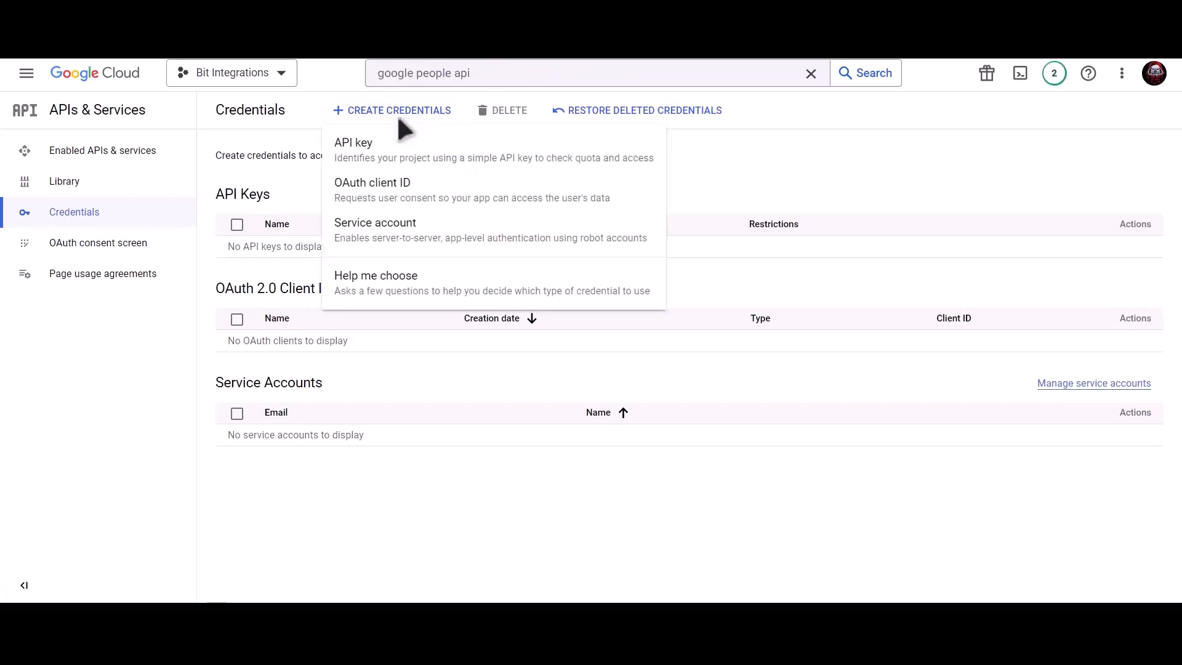
pyautogui.click(492, 212)
pyautogui.click(366, 234)
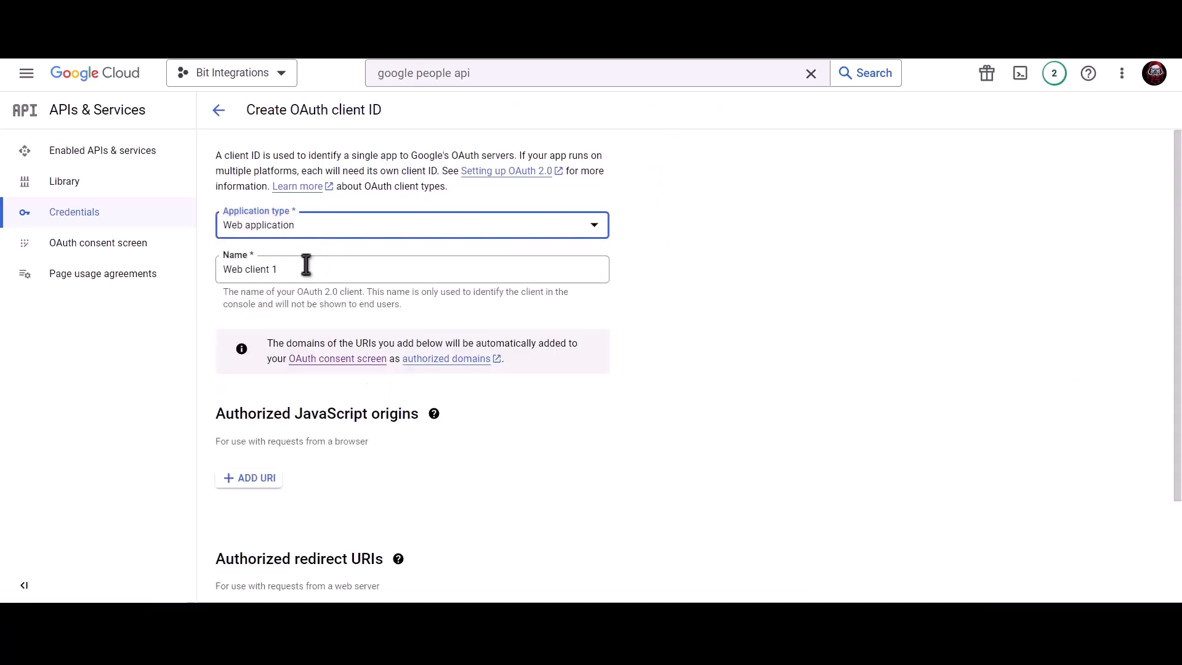
pyautogui.click(306, 266)
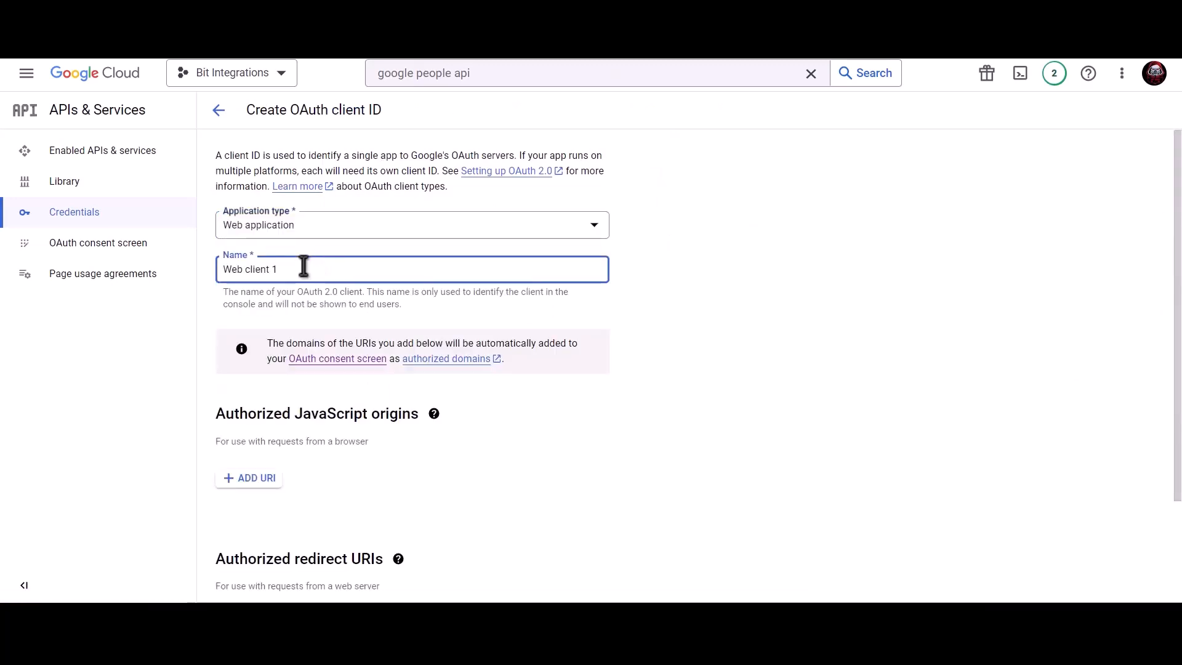
pyautogui.tripleClick(348, 267)
pyautogui.write('B')
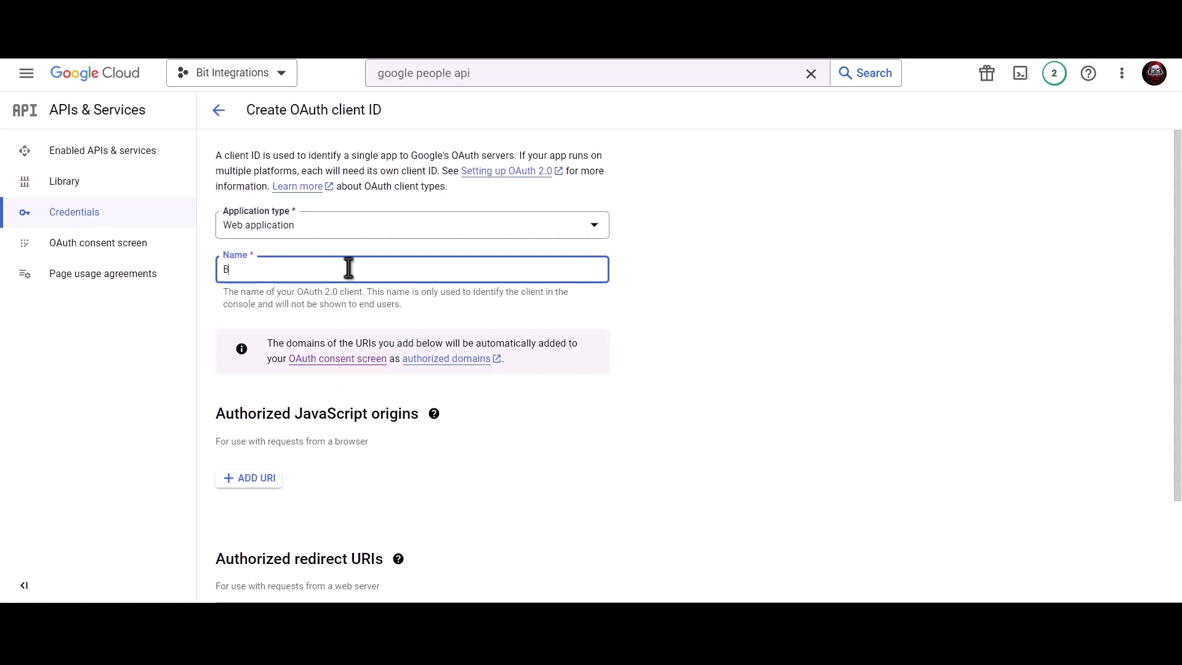
pyautogui.write('it Integrations')
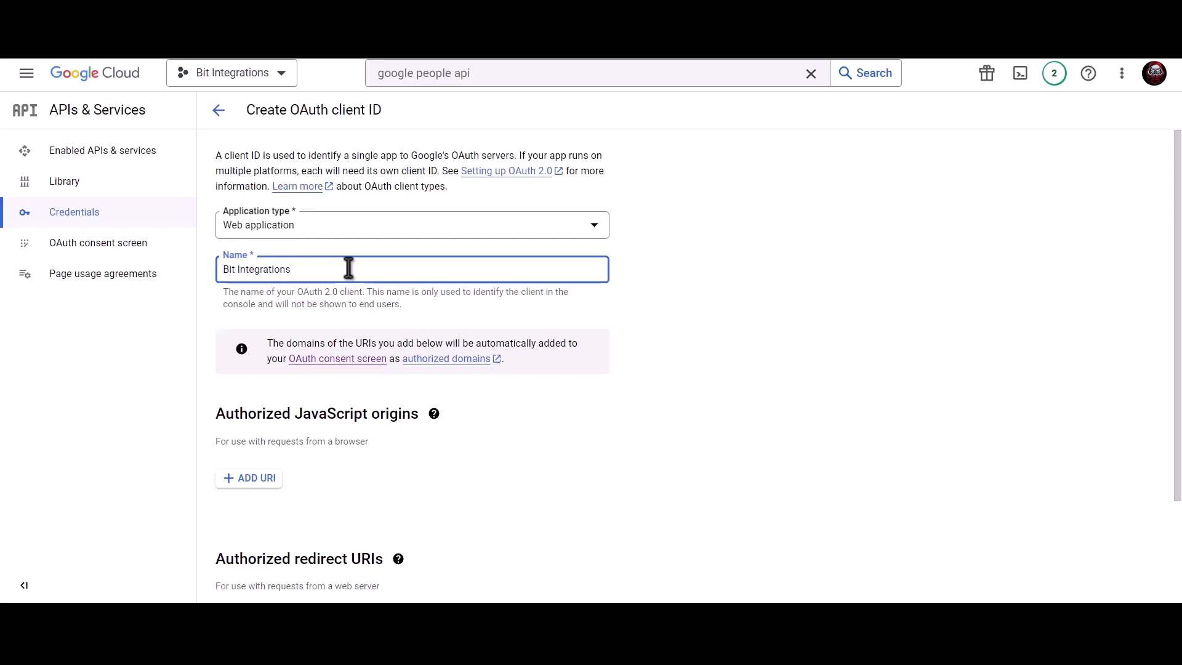
pyautogui.scroll(-2, 348, 269)
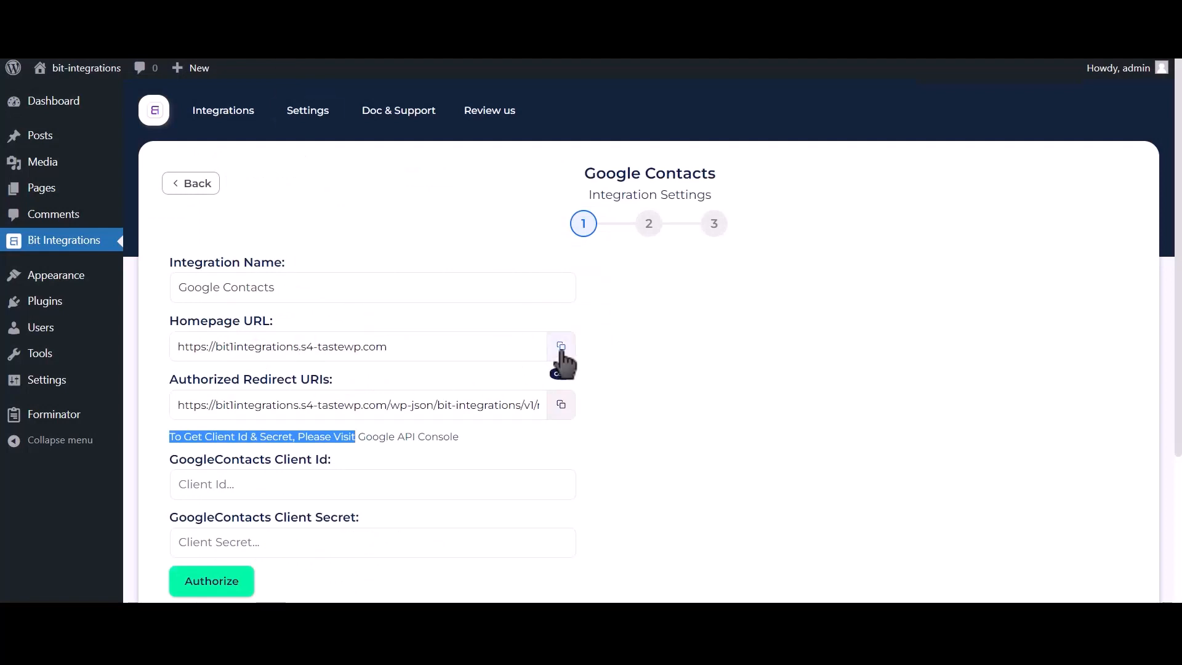
# - Add the site's homepage URL as an authorized JavaScript origin
pyautogui.click(561, 346)
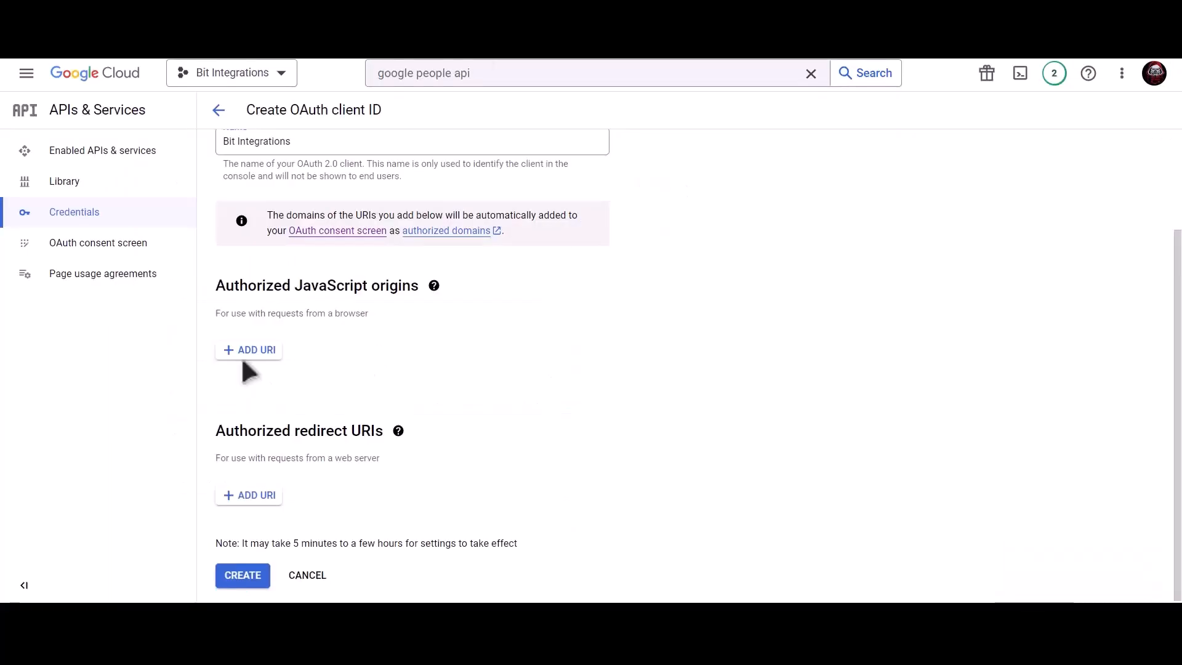
pyautogui.click(249, 356)
pyautogui.click(249, 362)
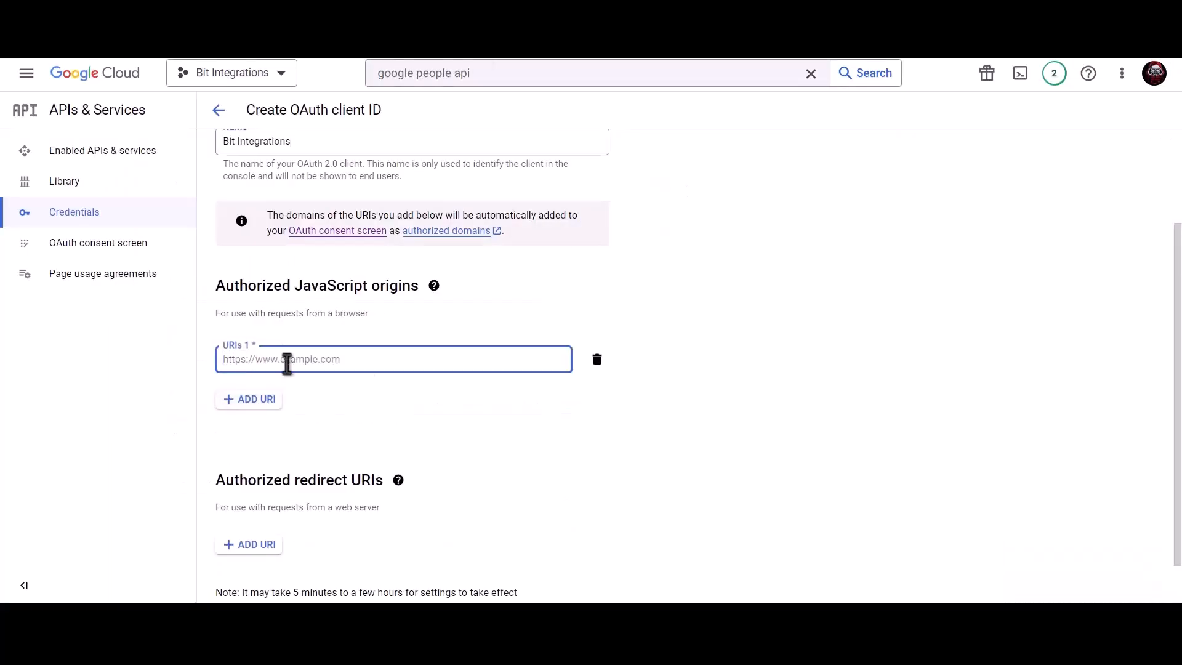
pyautogui.hotkey('ctrl', 'v')
pyautogui.click(349, 379)
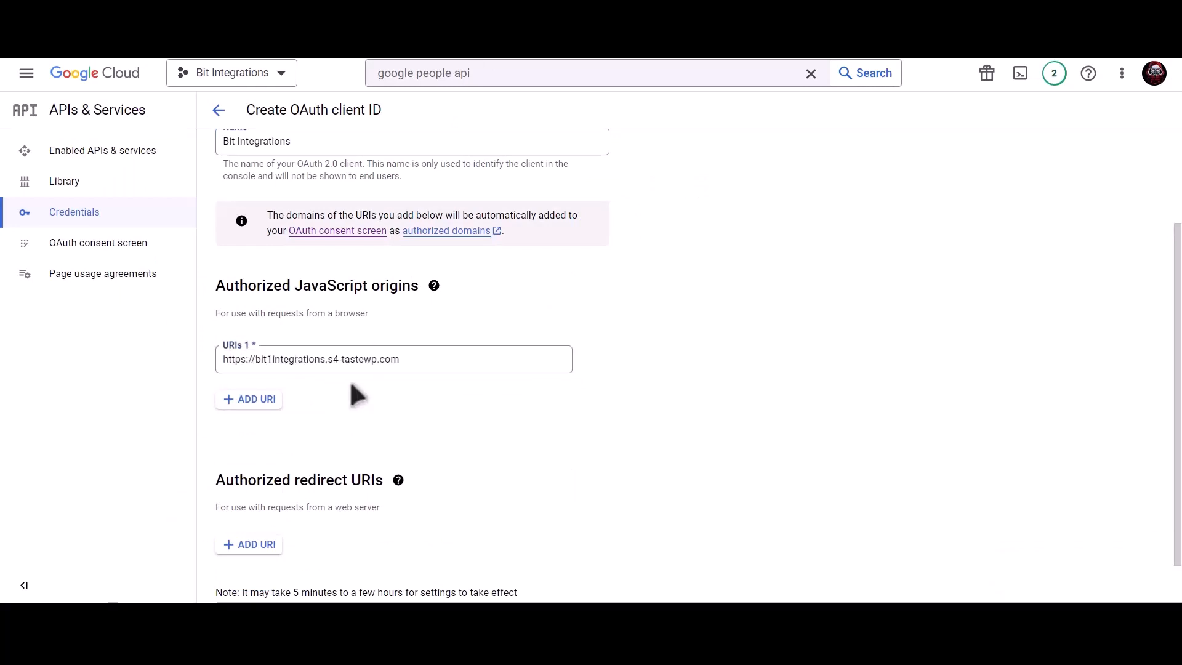
# - Add the plugin's redirect URI as an authorized redirect URI and create the OAuth client
pyautogui.scroll(-1, 349, 379)
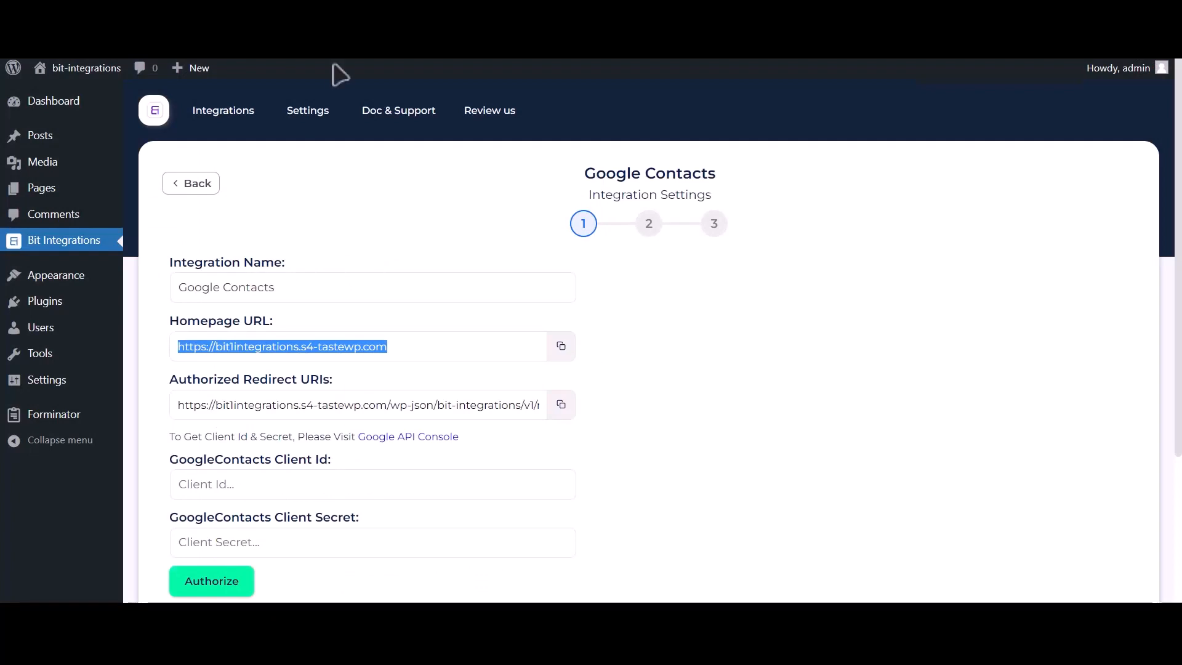
pyautogui.click(561, 405)
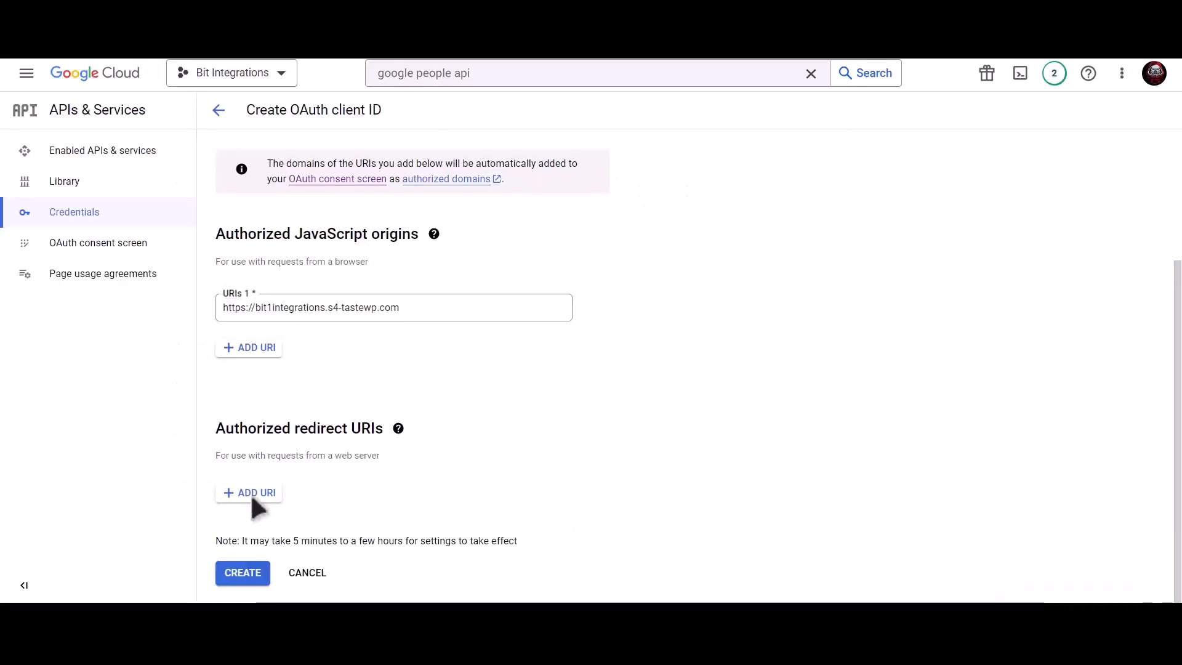
pyautogui.click(252, 497)
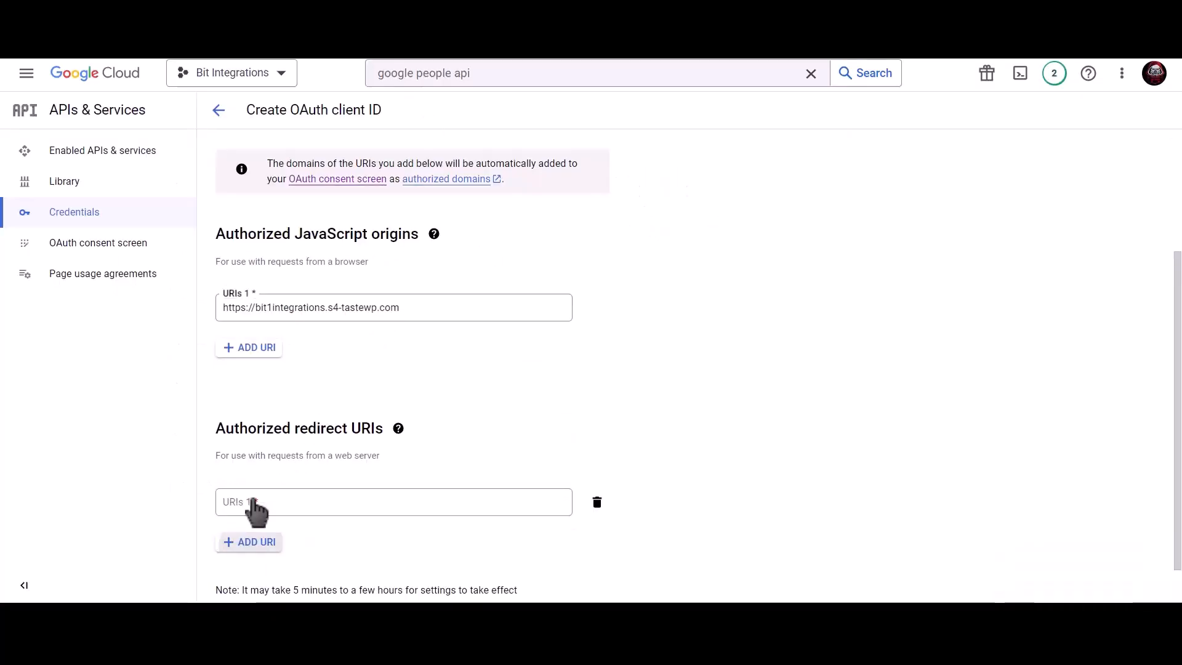
pyautogui.hotkey('ctrl', 'v')
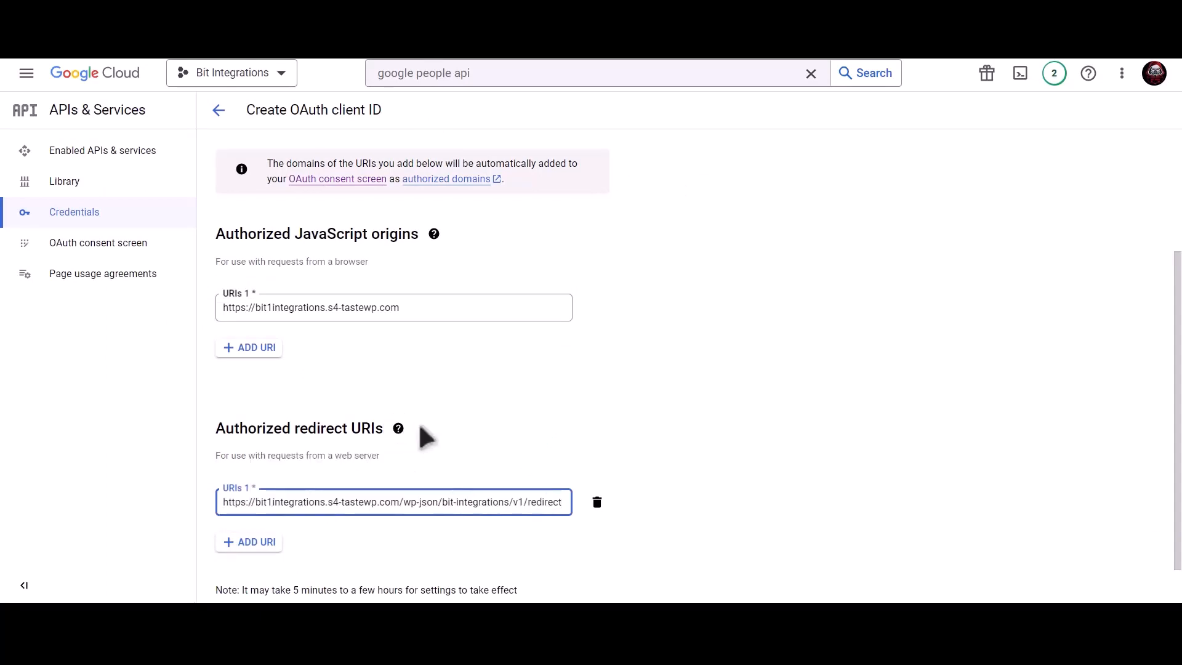
pyautogui.scroll(-1, 554, 427)
pyautogui.click(245, 573)
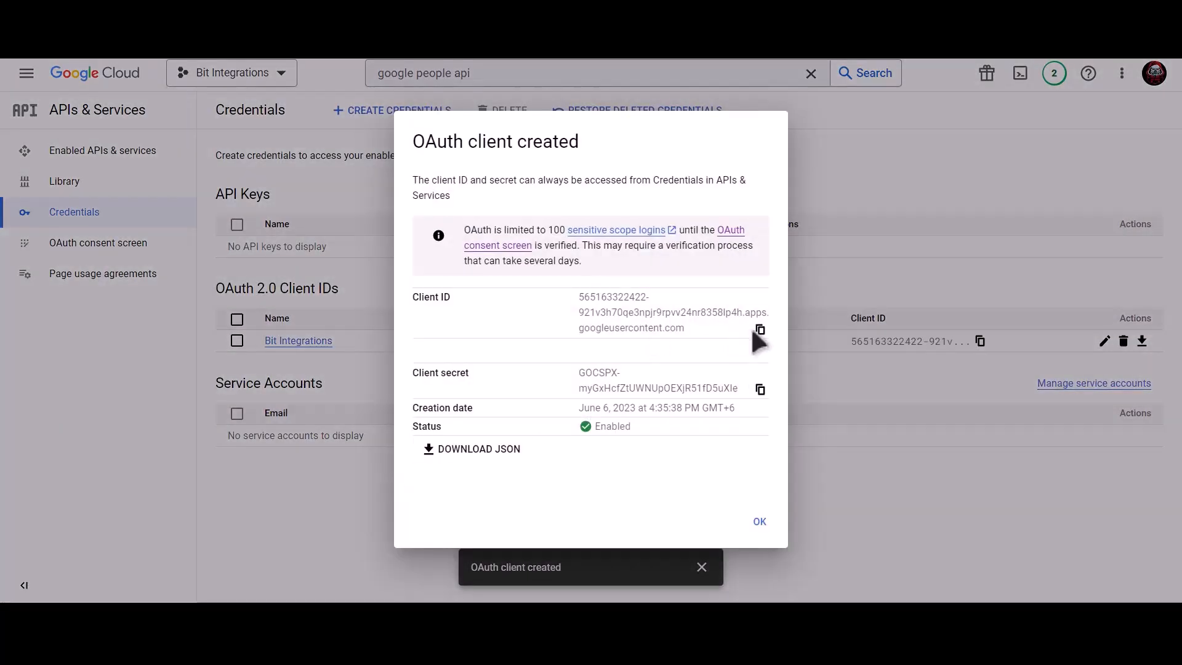
# - Paste the new OAuth client ID into the Bit Integrations Client Id field
pyautogui.click(760, 330)
pyautogui.click(308, 12)
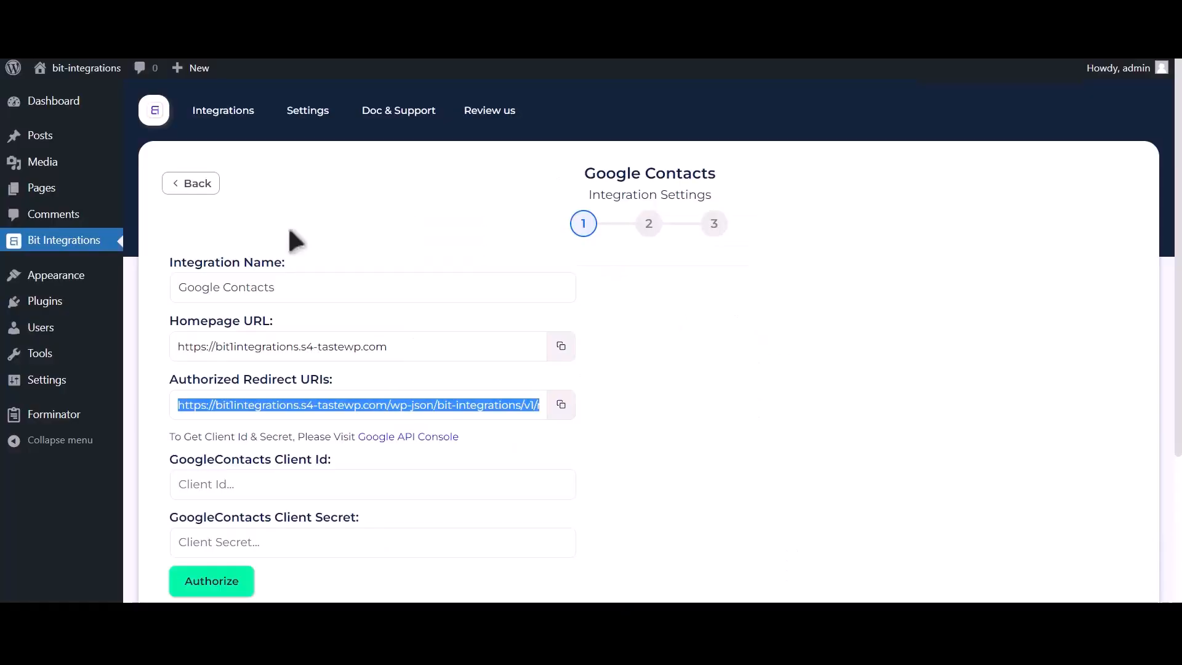
pyautogui.click(278, 487)
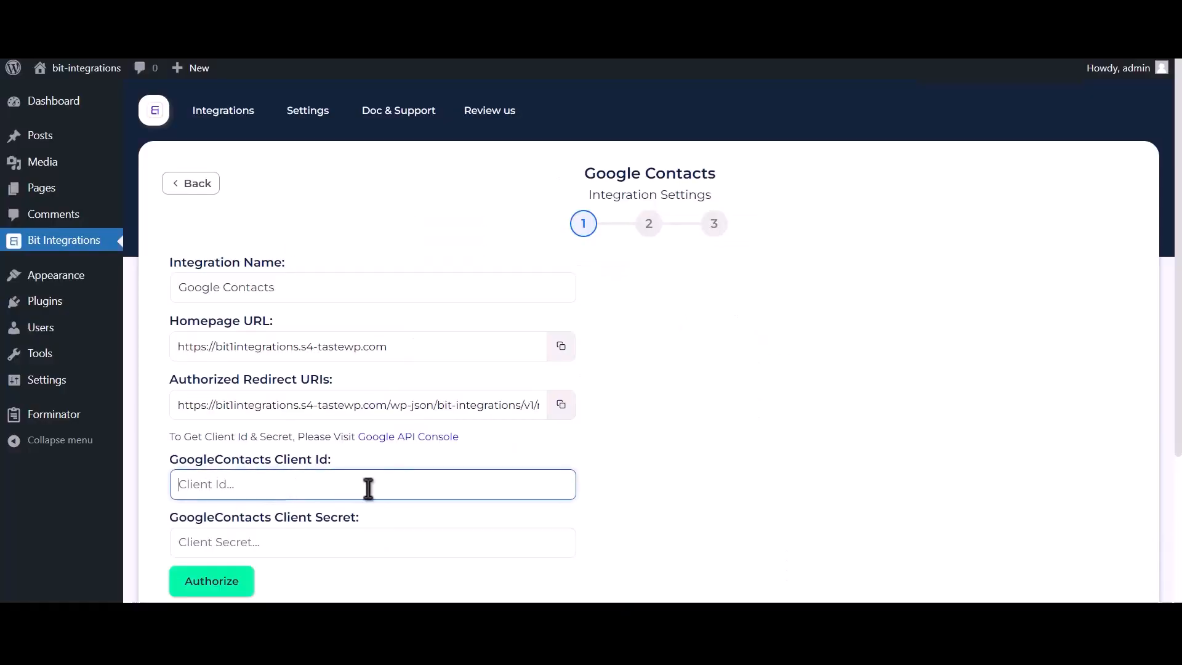
pyautogui.hotkey('ctrl', 'v')
# - Paste the OAuth client secret into the Client Secret field
pyautogui.click(412, 12)
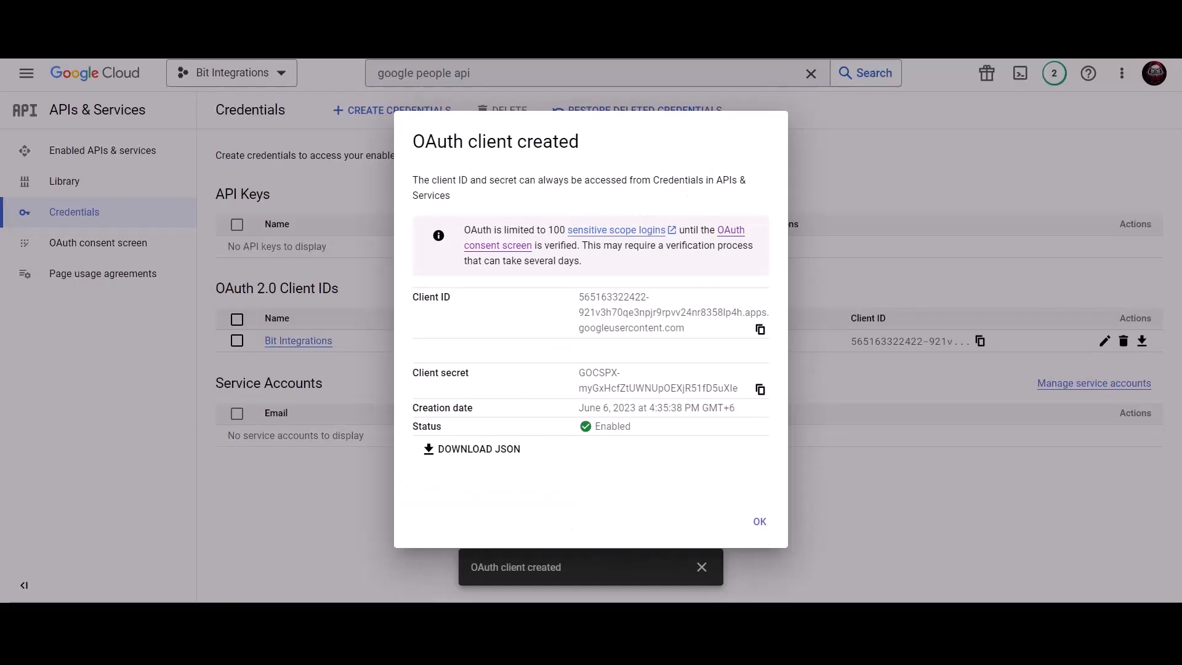
pyautogui.click(761, 391)
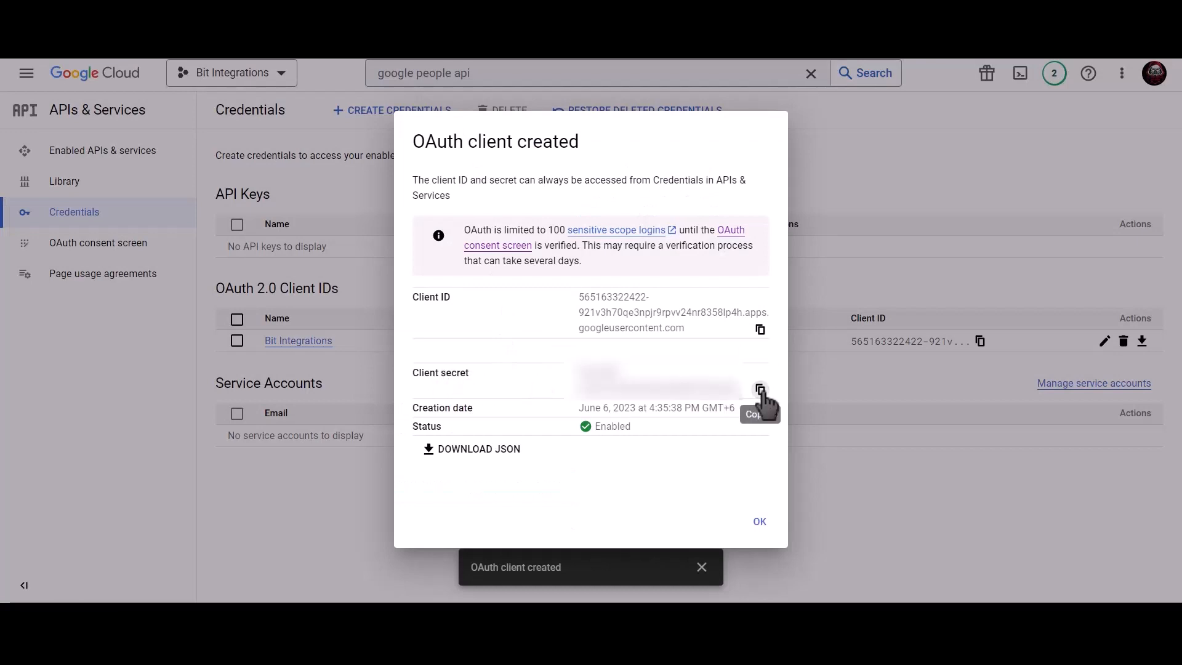
pyautogui.click(302, 12)
pyautogui.click(249, 536)
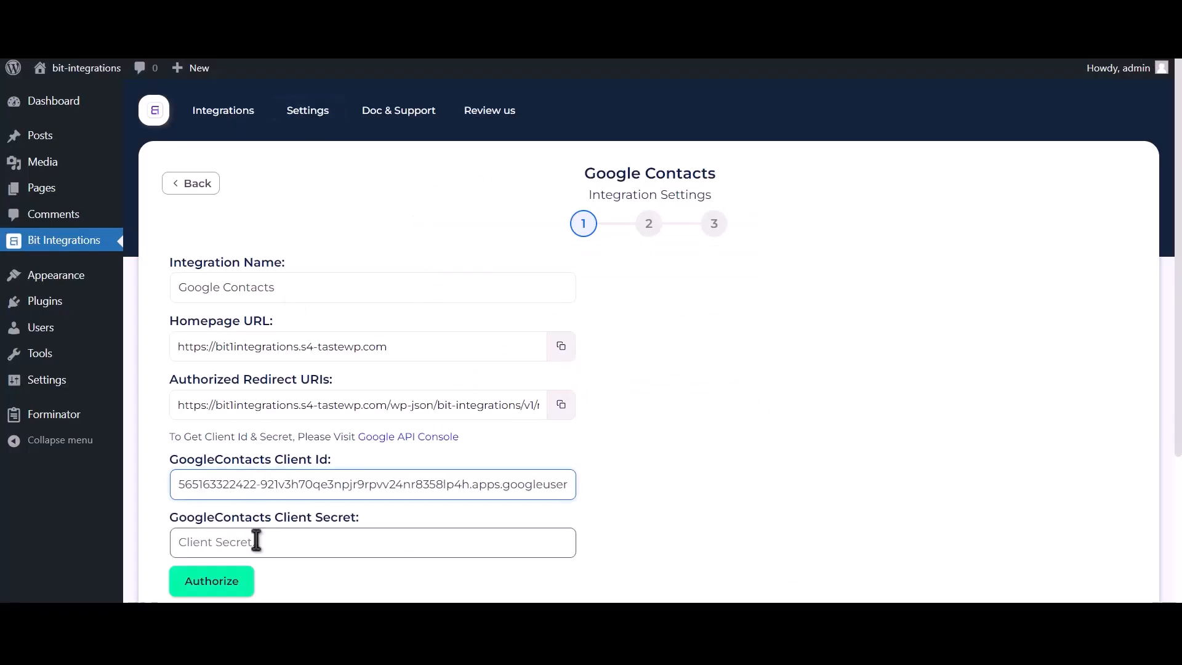
pyautogui.hotkey('ctrl', 'v')
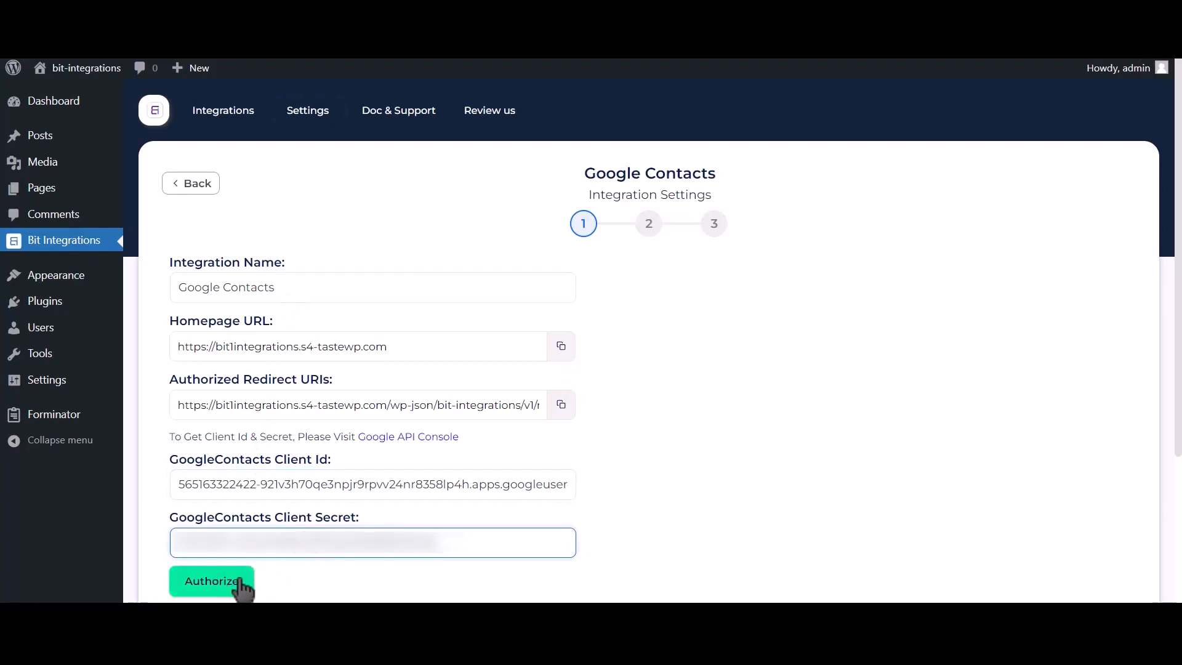
# - Authorize with the Google account, proceed past the unverified-app warning, and grant contacts access
pyautogui.click(237, 584)
pyautogui.click(176, 180)
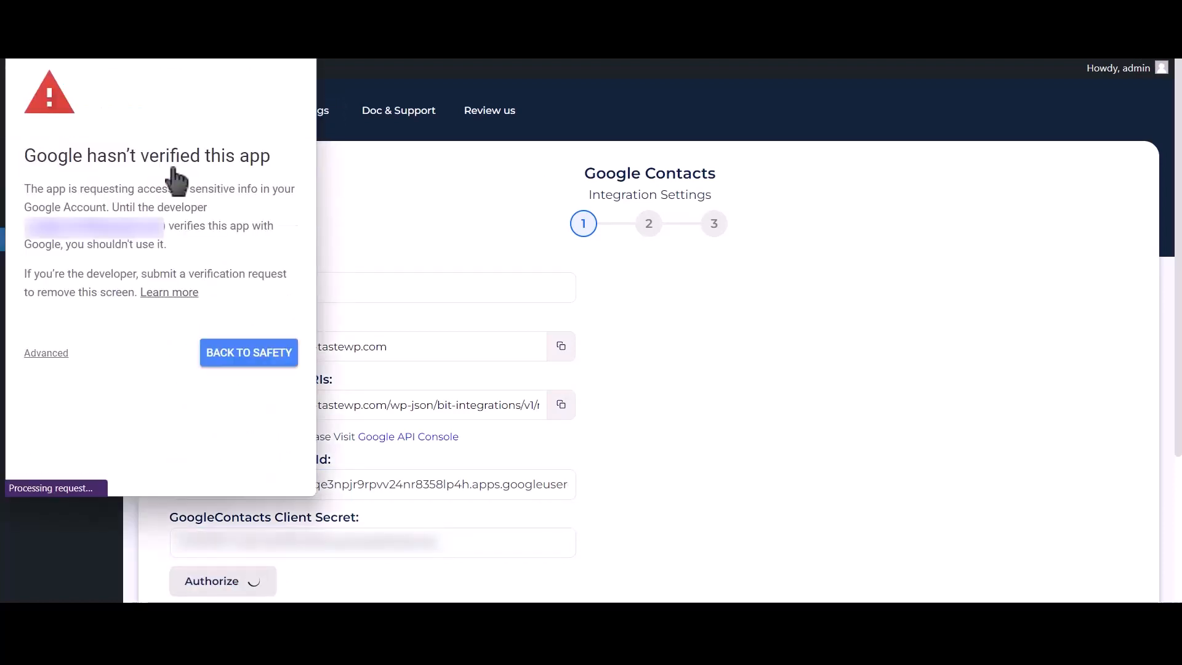
pyautogui.click(50, 356)
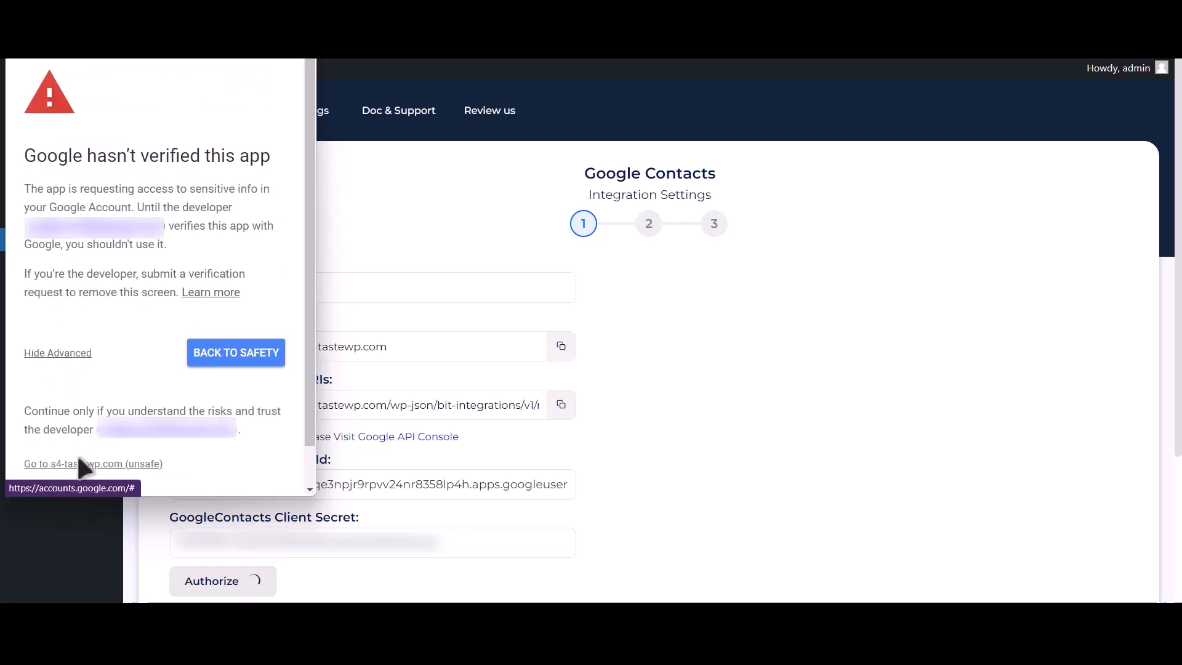
pyautogui.click(126, 465)
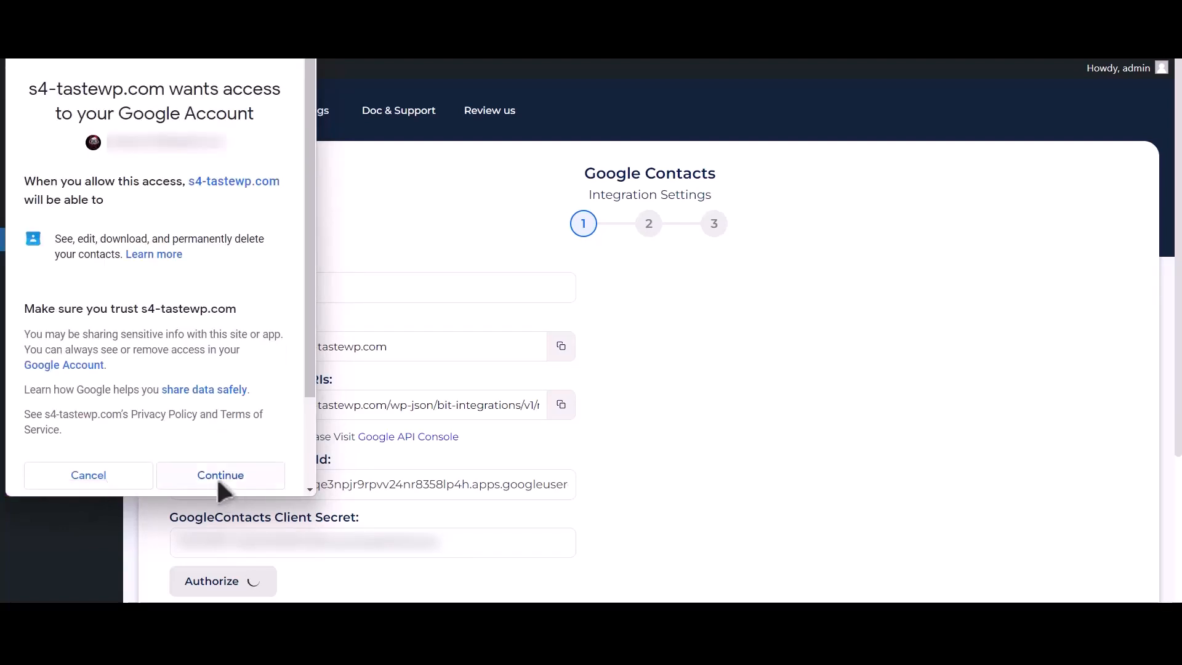
pyautogui.click(221, 477)
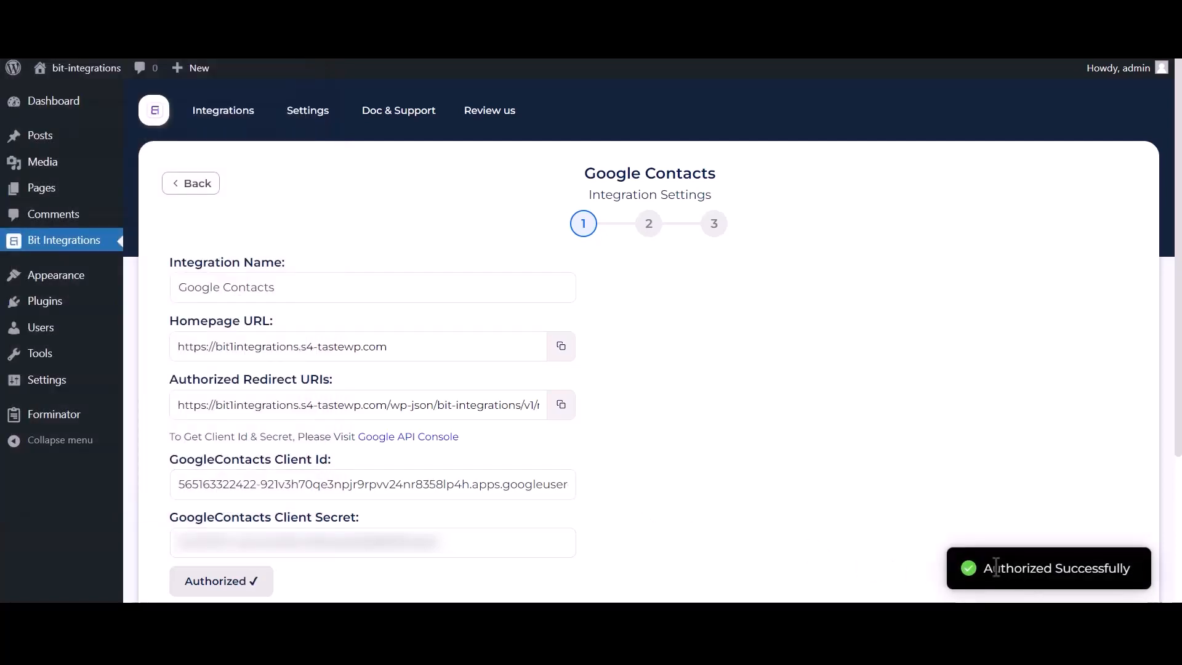
pyautogui.moveTo(985, 567); pyautogui.dragTo(1131, 566)
# - Move to field mapping and choose the Create a contact action
pyautogui.scroll(-3, 919, 537)
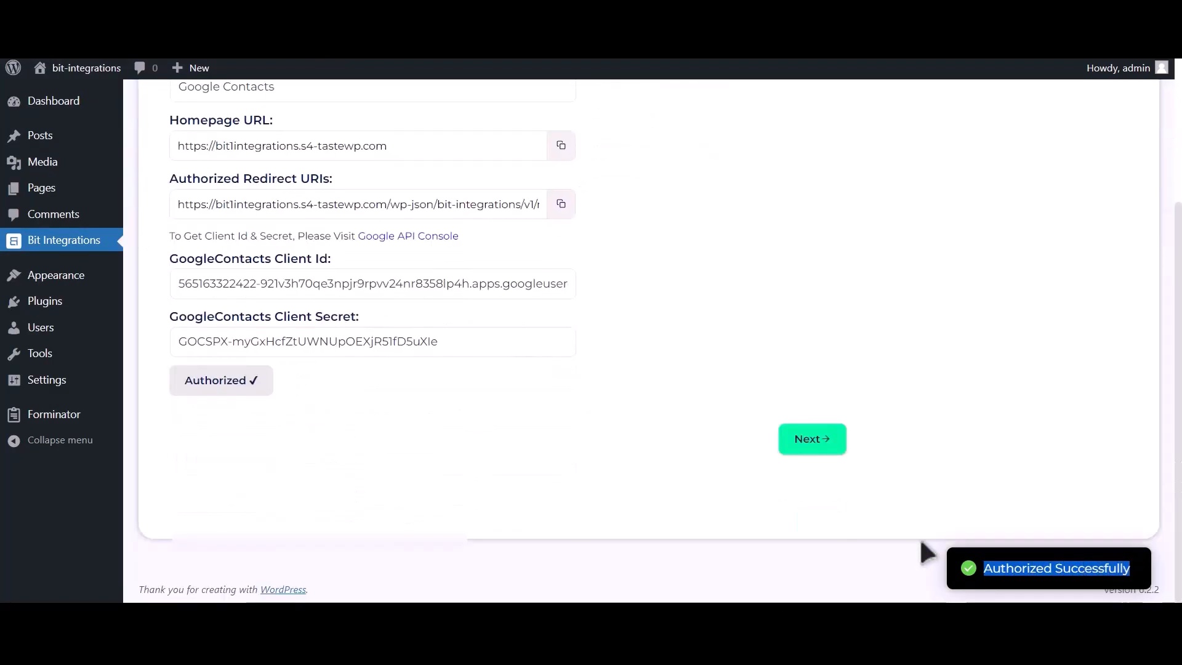
pyautogui.click(817, 457)
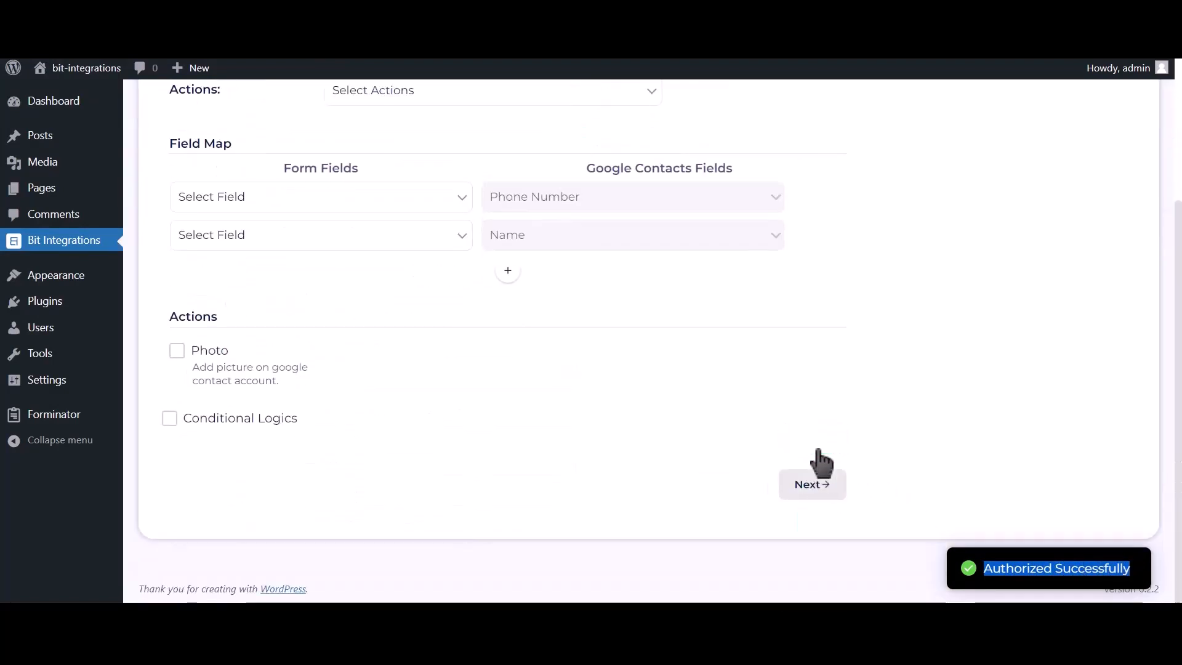
pyautogui.scroll(2, 506, 369)
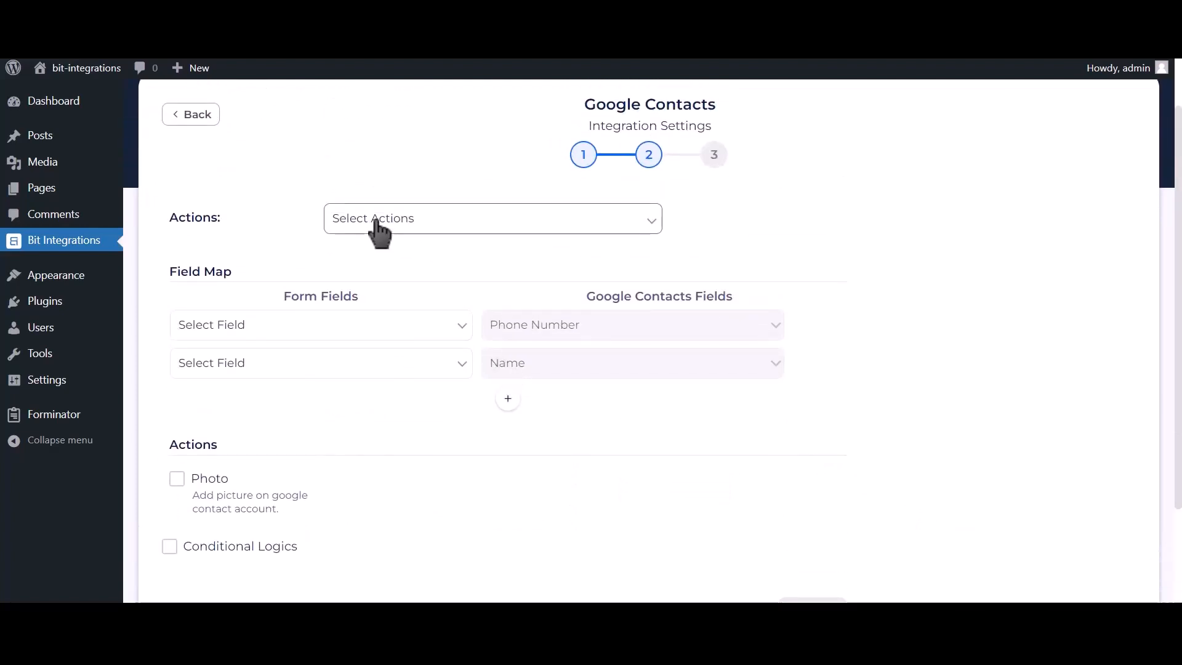
pyautogui.click(466, 223)
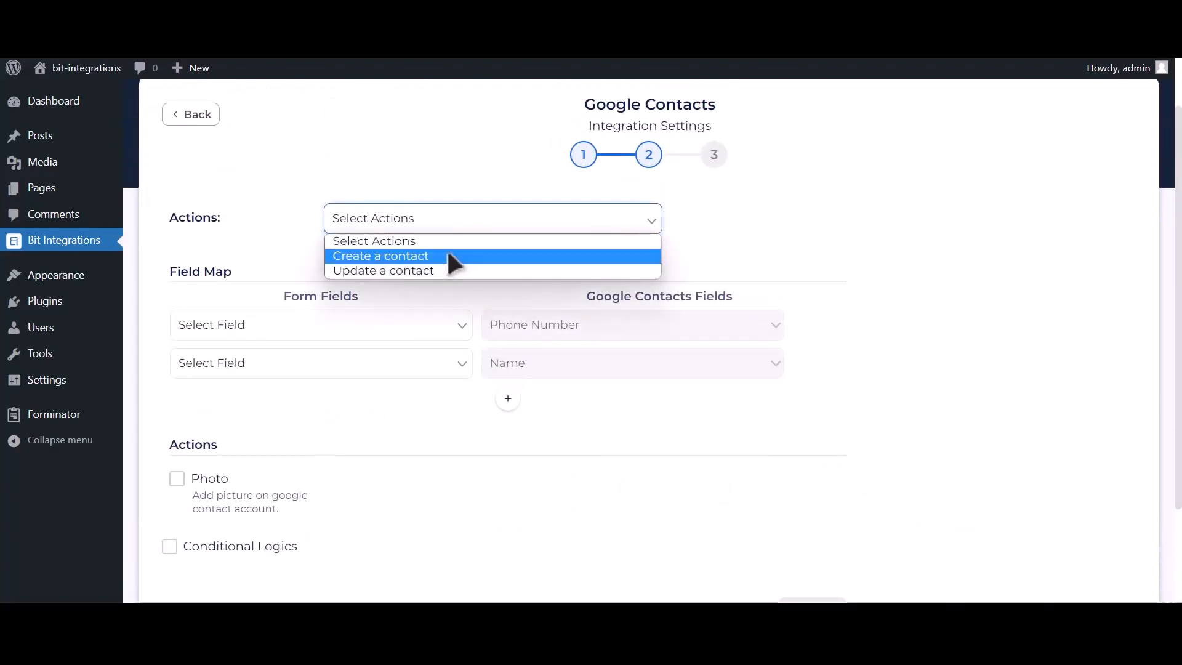
pyautogui.click(447, 255)
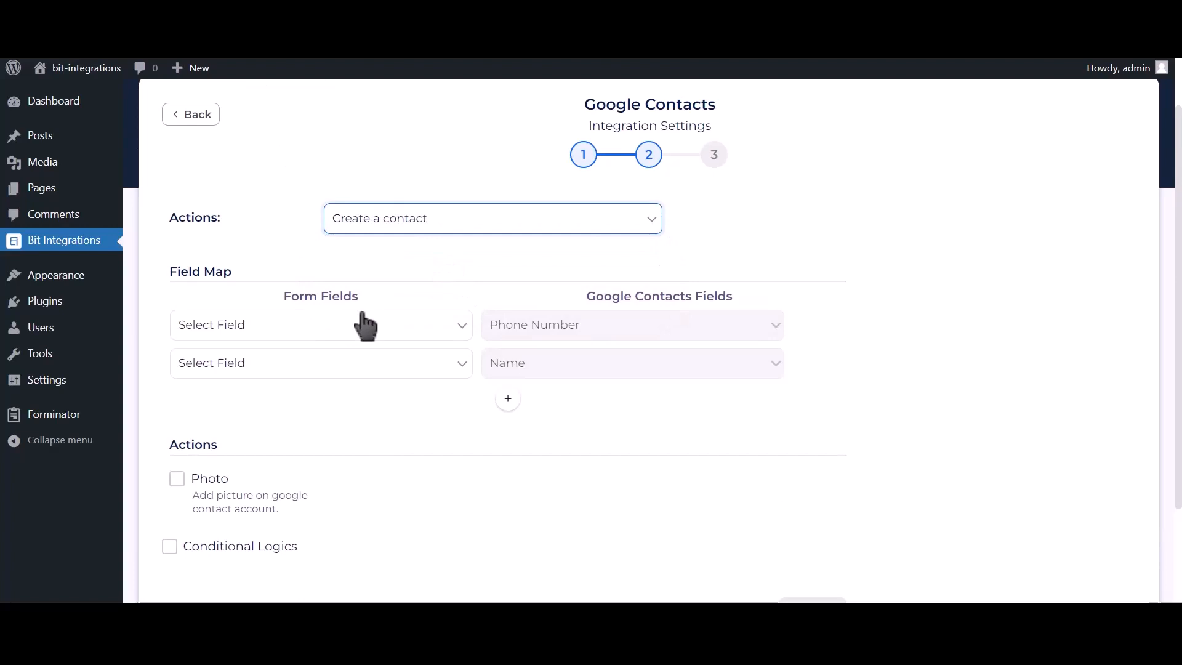
# - Map Phone Number-1 to Phone Number and Name-1 to Name
pyautogui.click(299, 325)
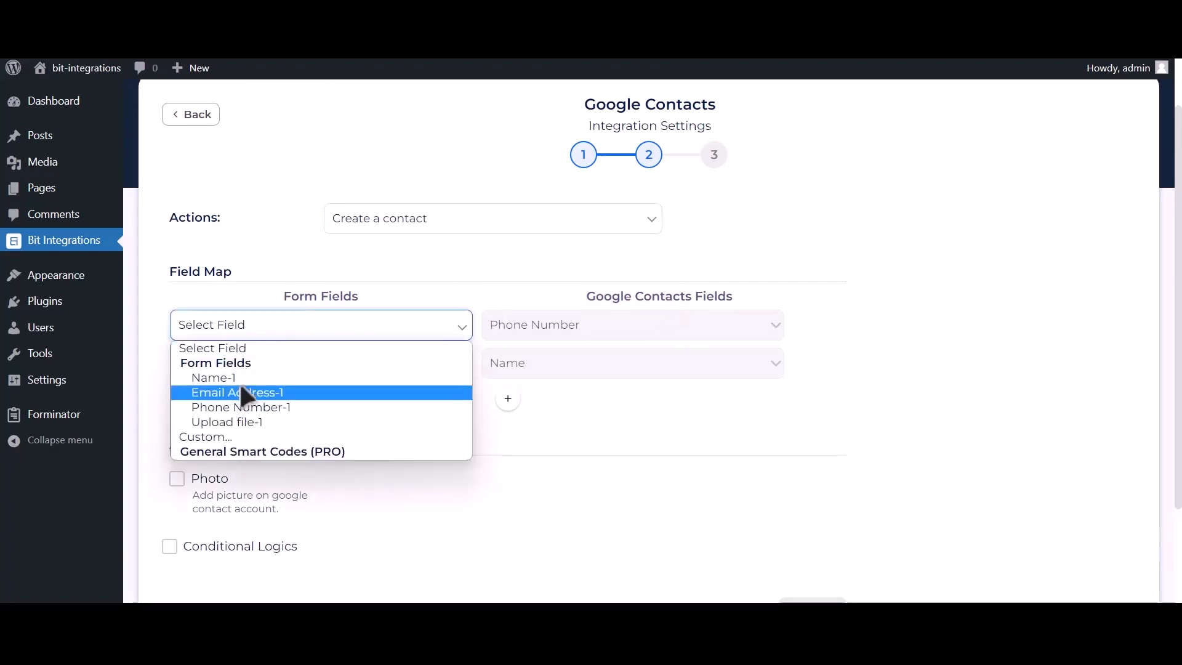
pyautogui.click(288, 408)
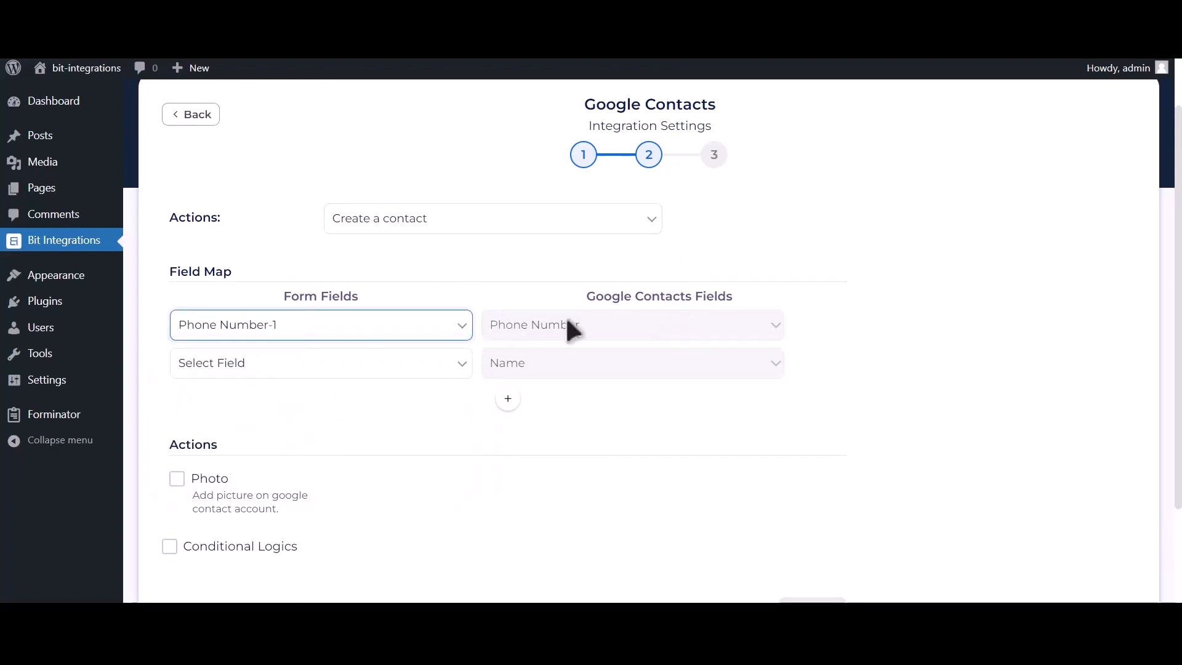
pyautogui.click(381, 361)
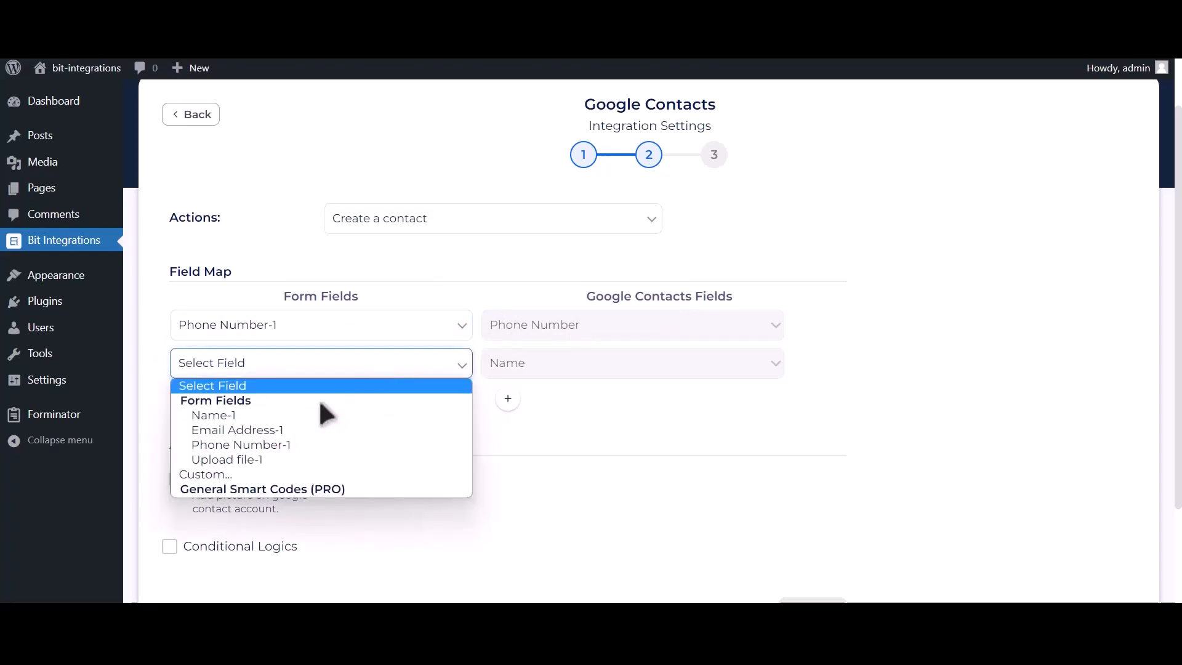
pyautogui.click(297, 411)
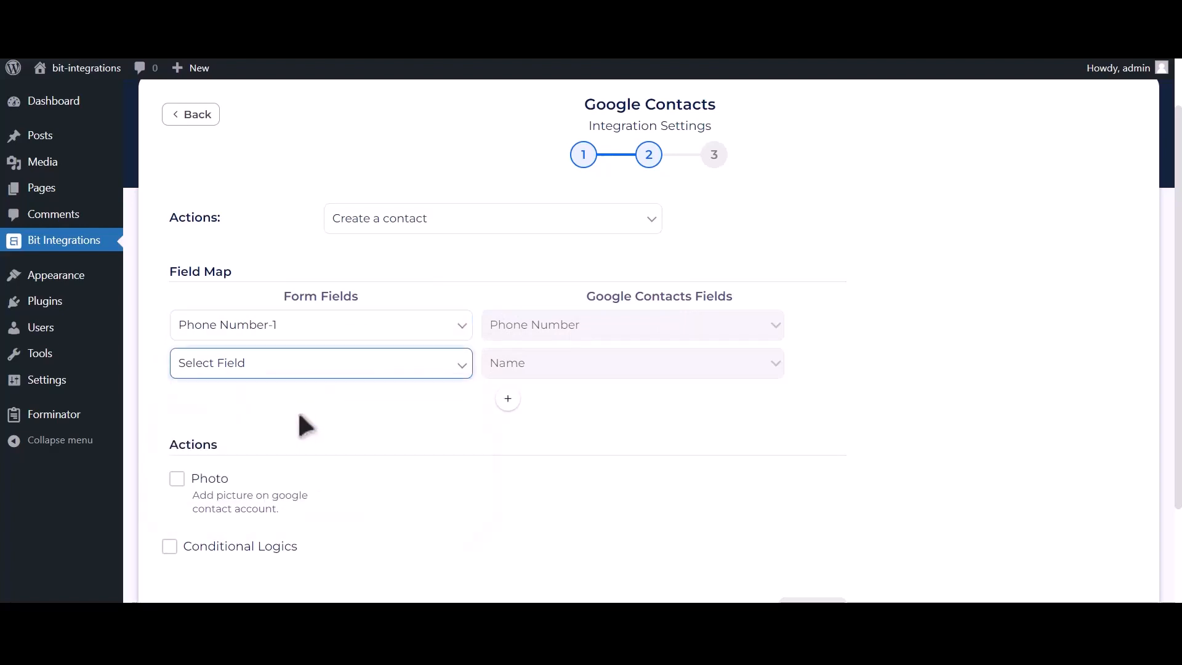
# - Add a mapping row linking Email Address-1 to the email field
pyautogui.click(508, 399)
pyautogui.click(345, 405)
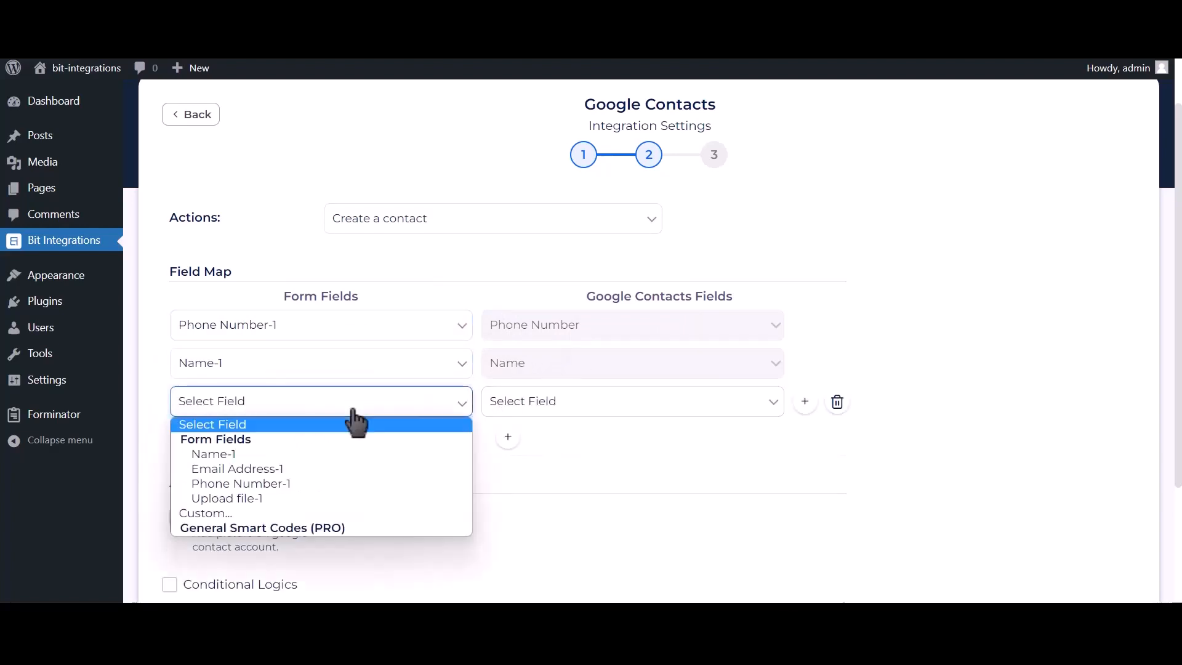
pyautogui.click(302, 468)
pyautogui.click(566, 409)
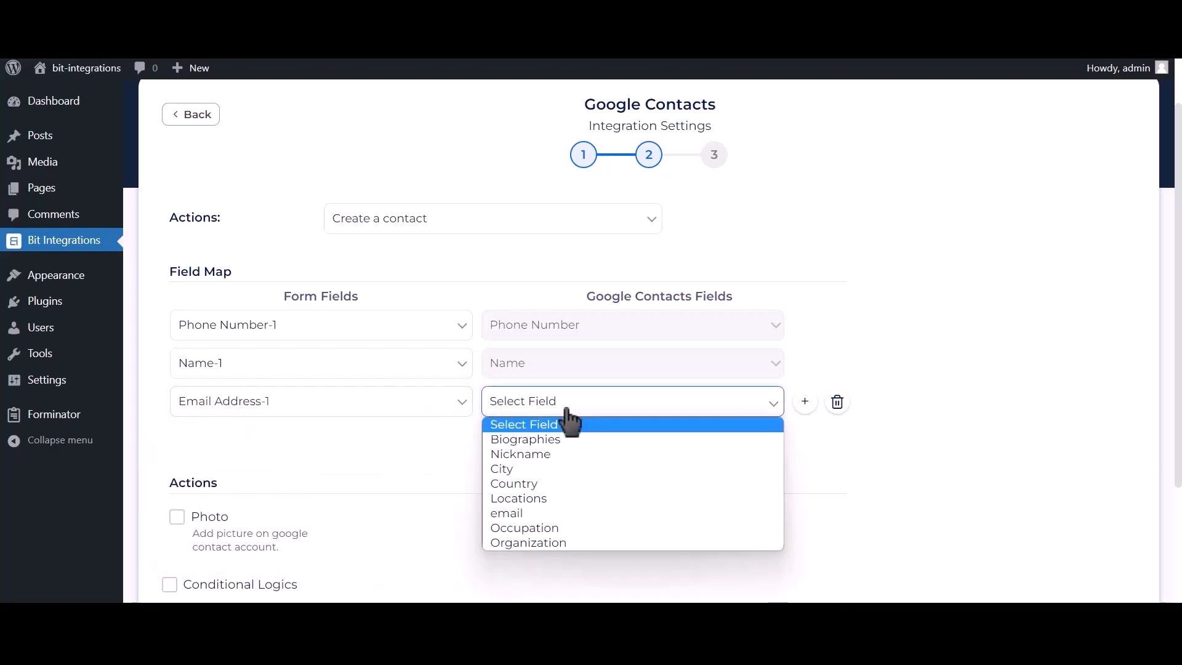
pyautogui.click(516, 511)
pyautogui.scroll(-1, 480, 471)
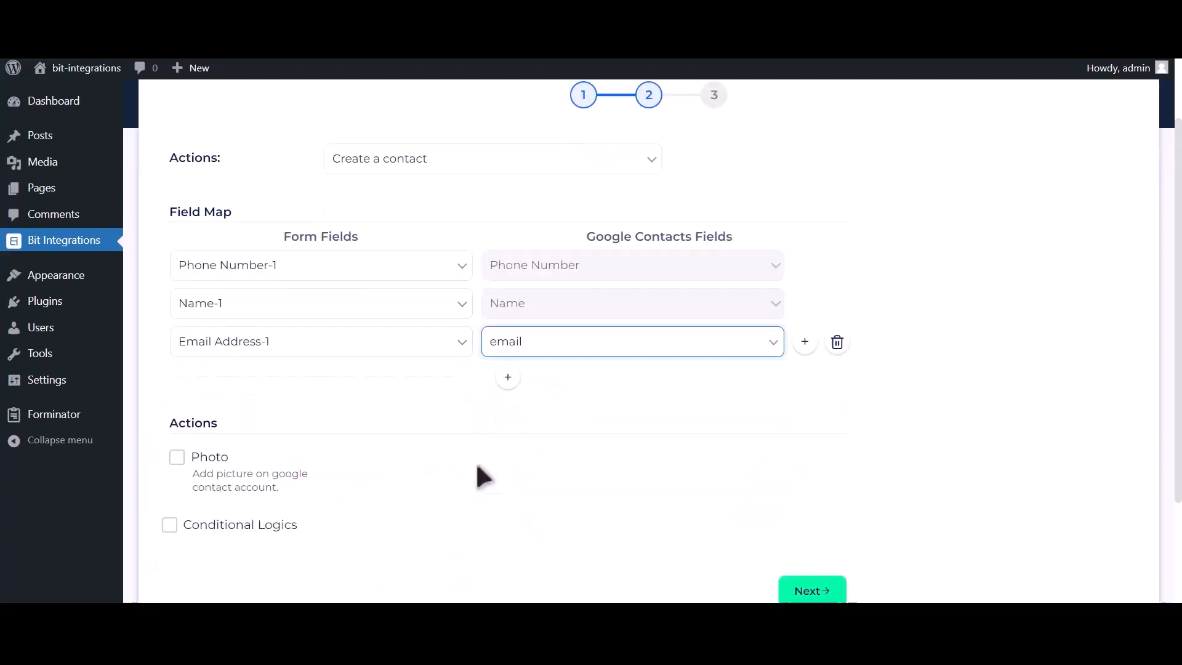
pyautogui.scroll(-1, 484, 477)
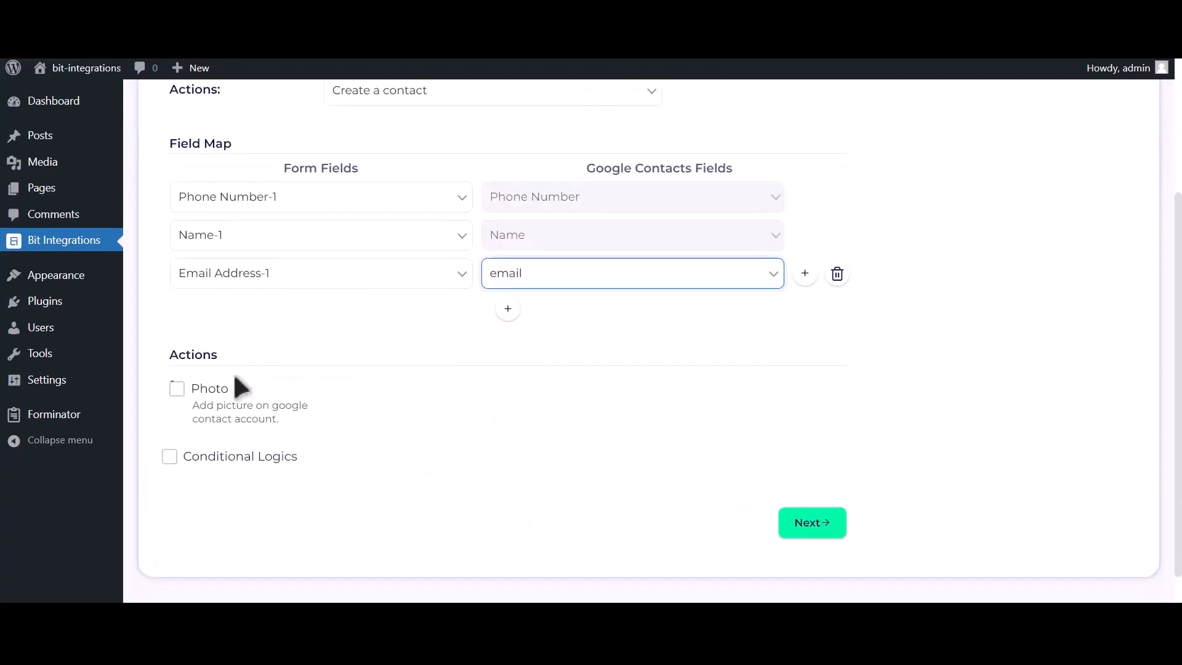
# - Enable the Photo action using Upload file-1 as its source
pyautogui.click(178, 392)
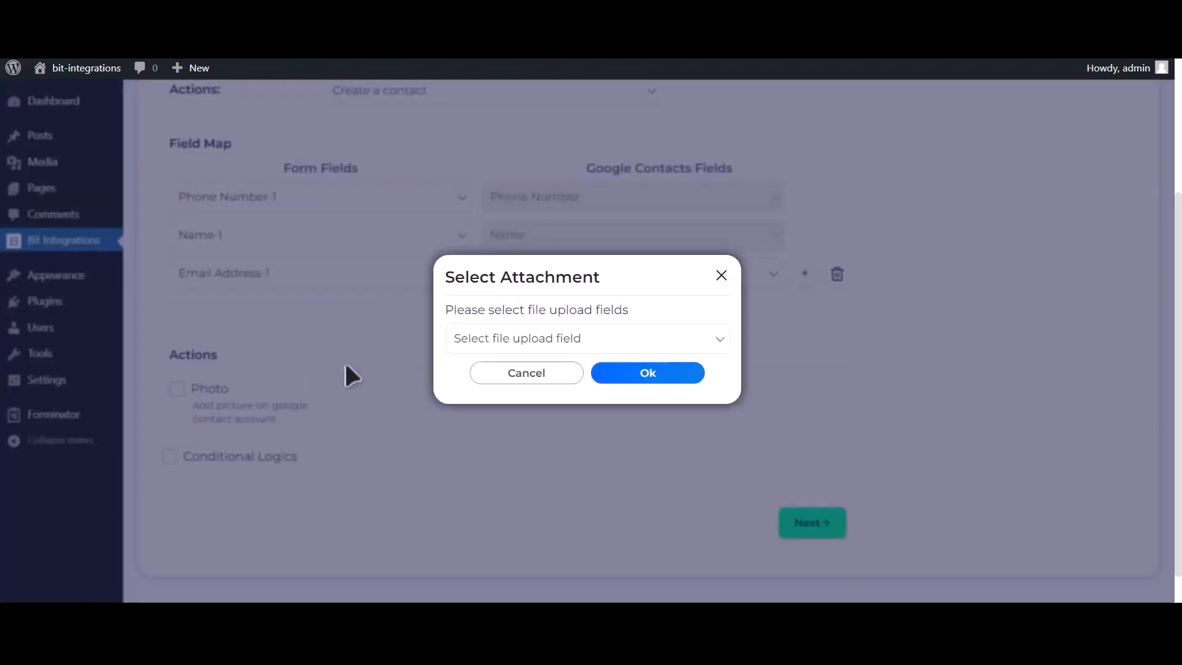
pyautogui.click(580, 344)
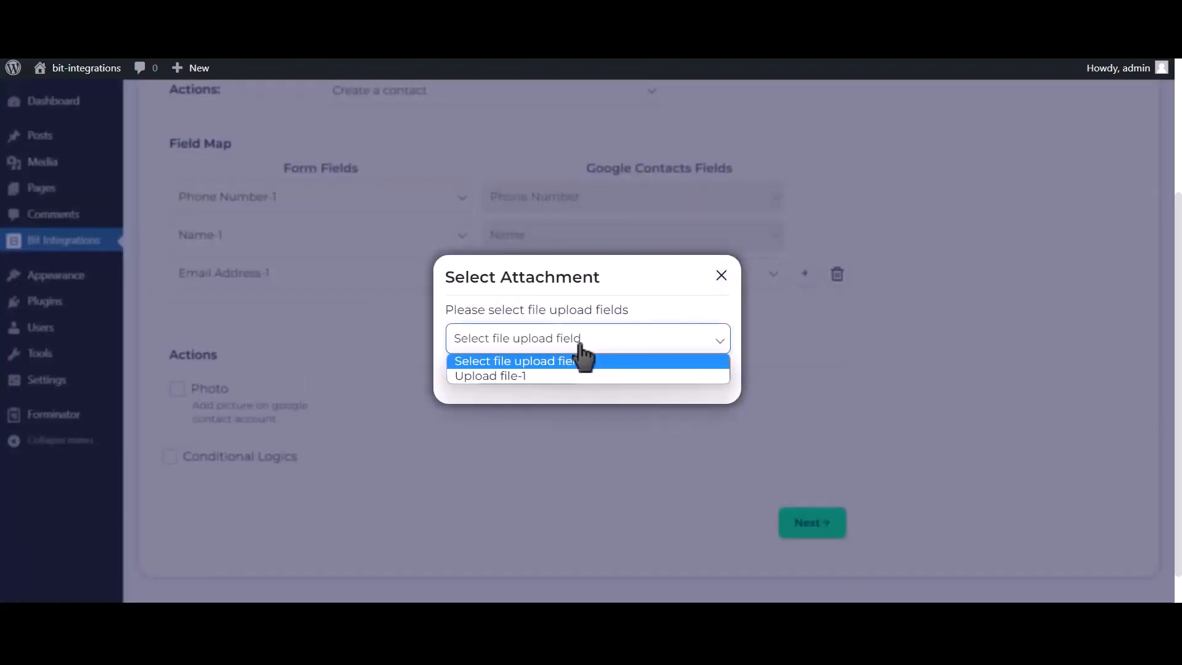
pyautogui.click(518, 376)
pyautogui.click(660, 373)
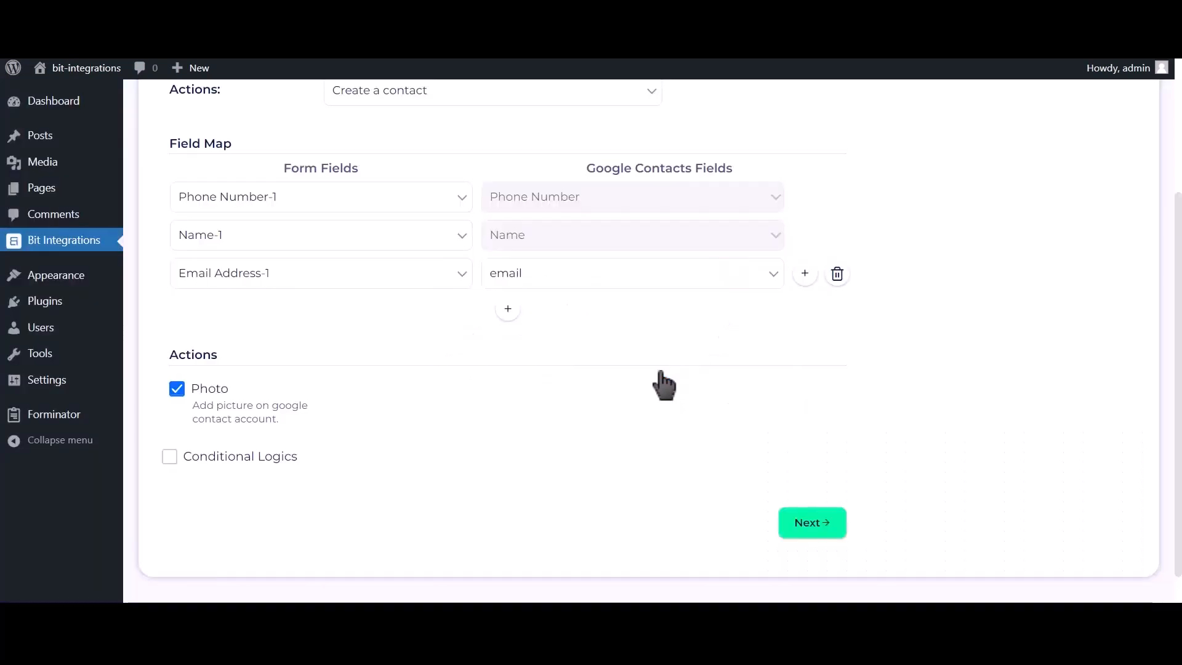
# - Leave Conditional Logics off, then finish and save the integration
pyautogui.click(256, 458)
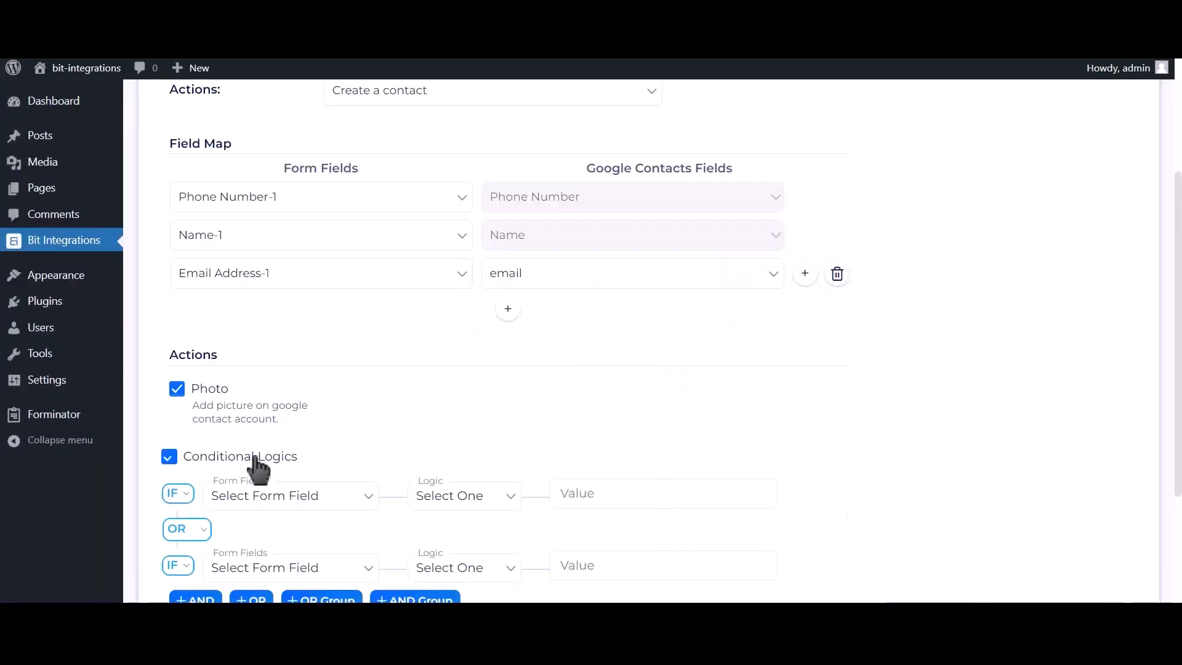
pyautogui.scroll(-2, 257, 468)
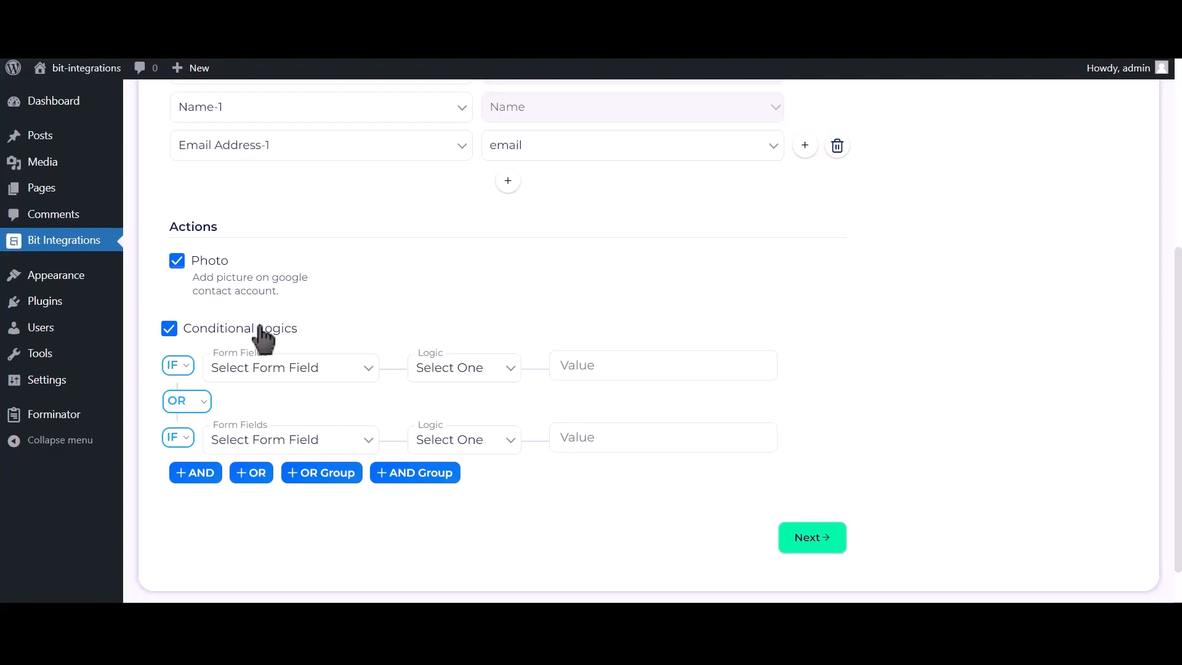
pyautogui.click(260, 329)
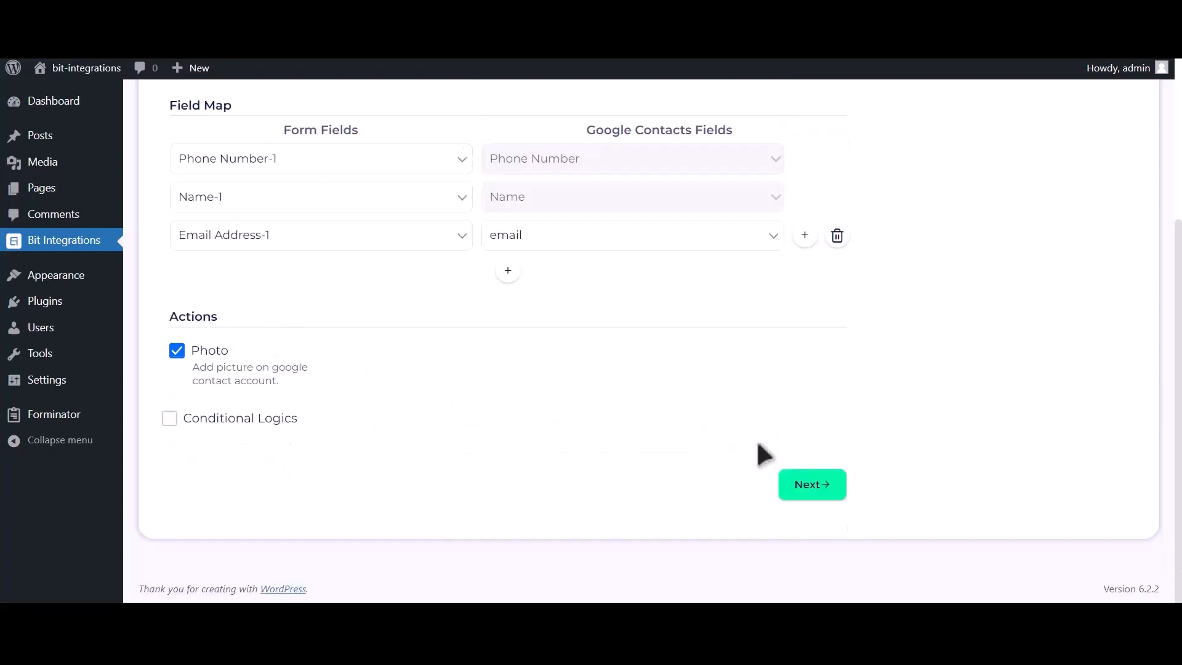
pyautogui.click(822, 491)
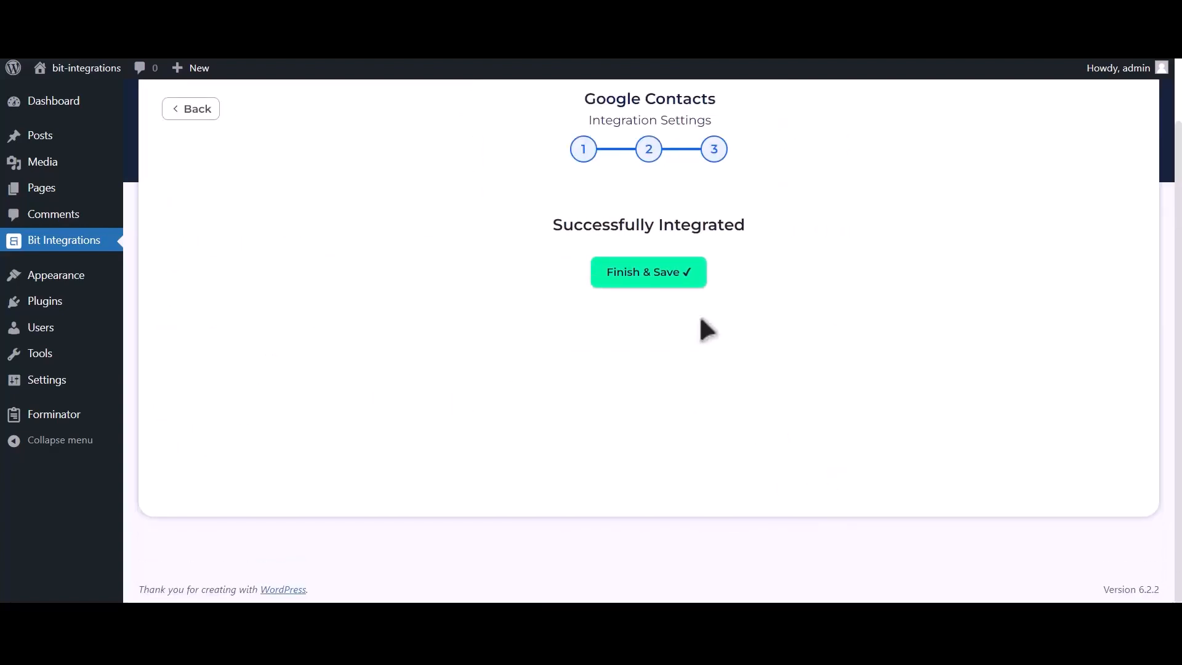
pyautogui.click(658, 293)
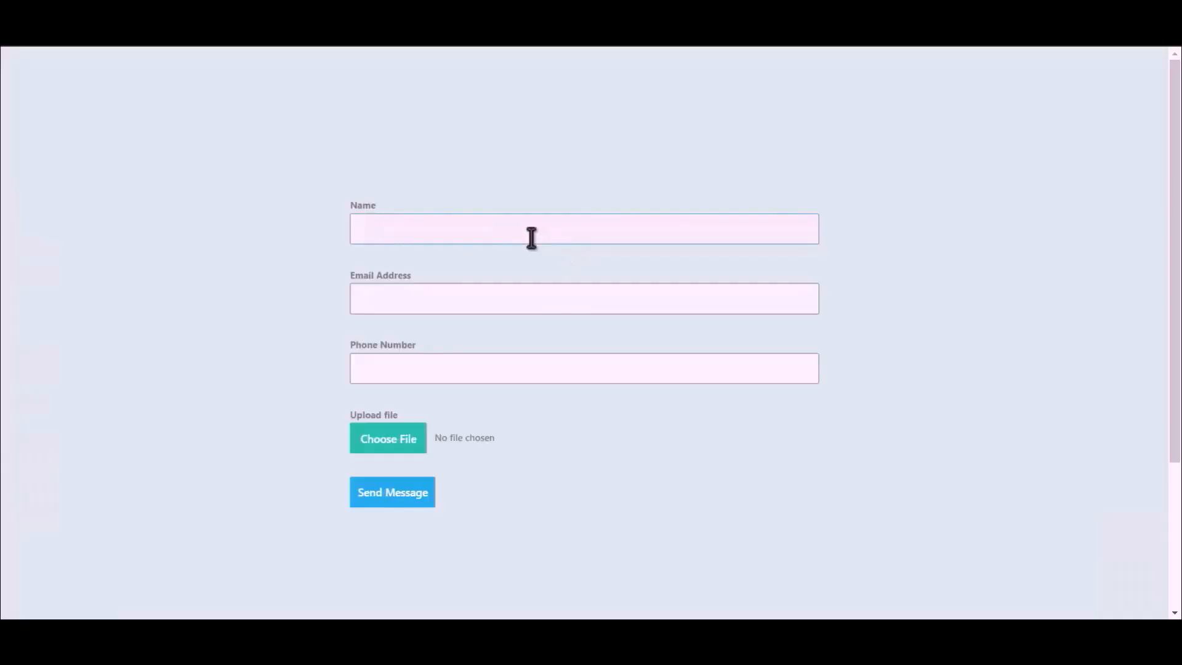
# - Fill the form with name 'Bit Integration', an email address, and a phone number
pyautogui.write('Bit Integrations')
pyautogui.click(572, 295)
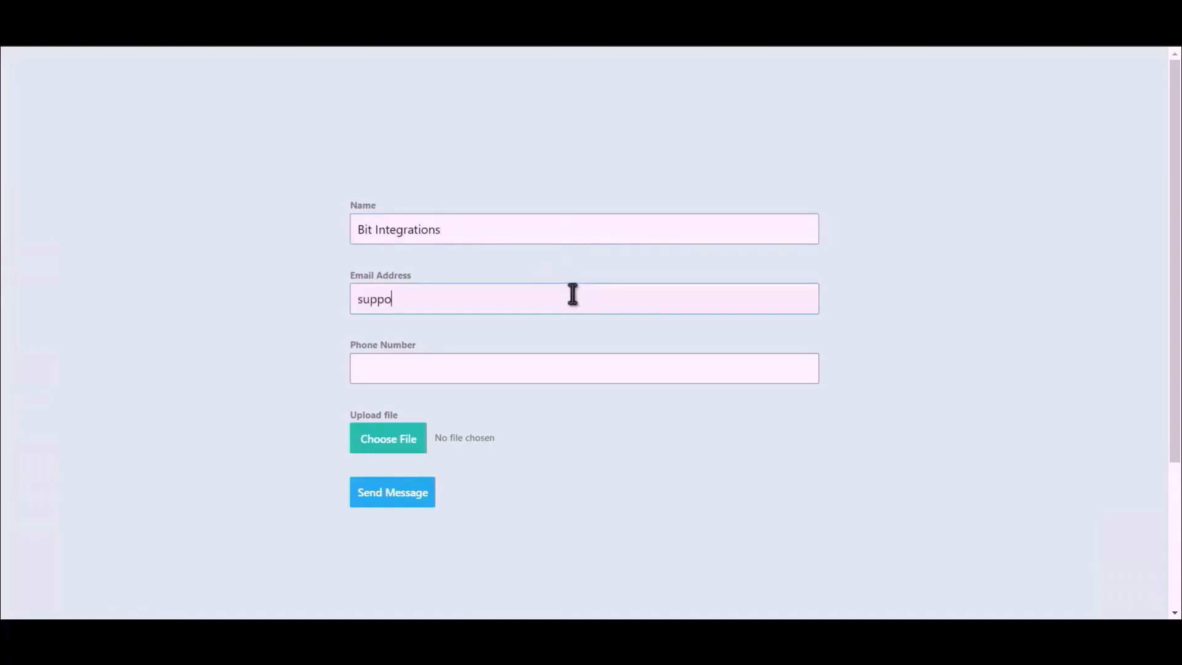
pyautogui.click(516, 373)
pyautogui.write('44')
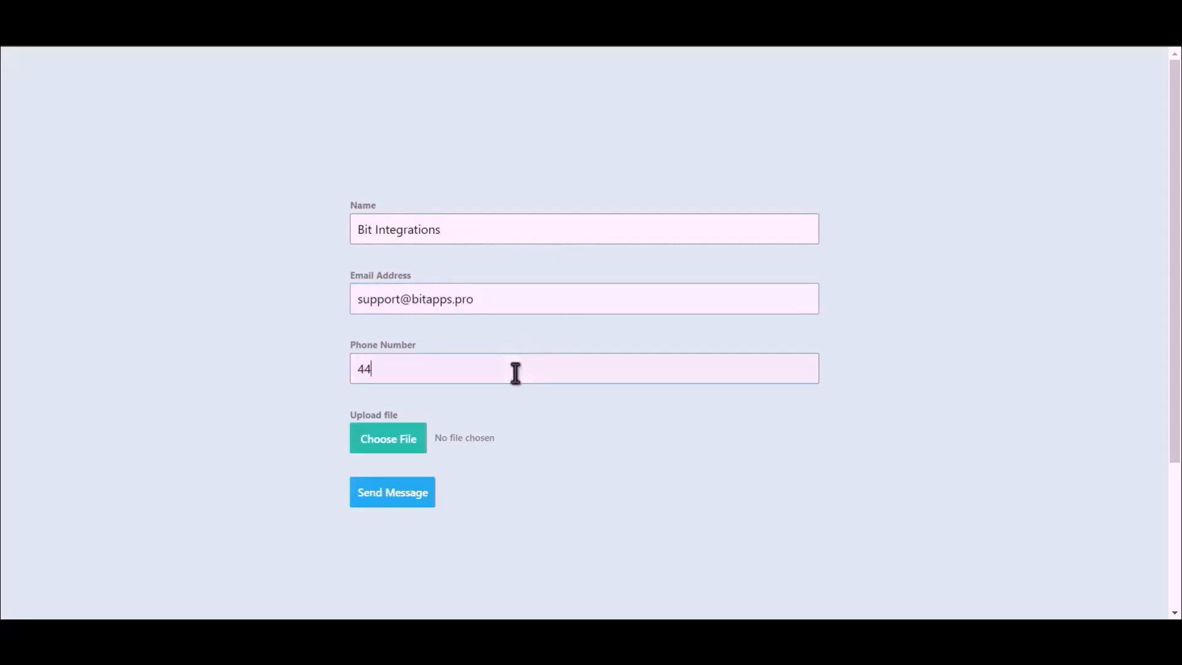
pyautogui.write('4555666')
# - Attach Bit Integrations.png and send the message
pyautogui.click(370, 451)
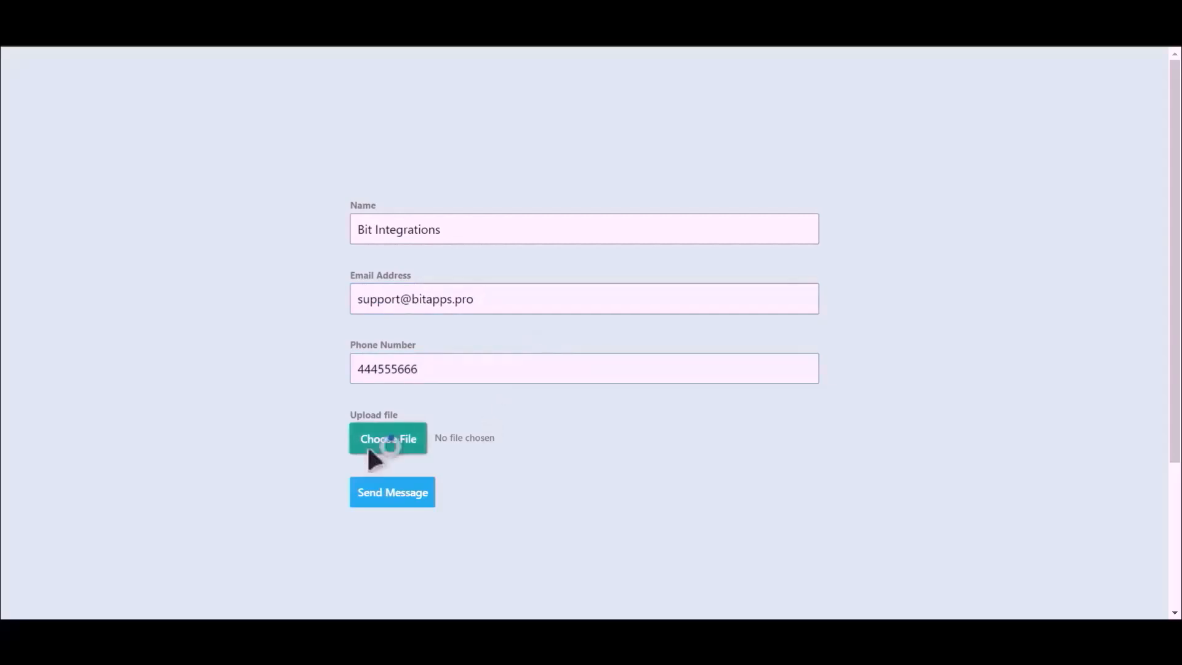
pyautogui.doubleClick(167, 145)
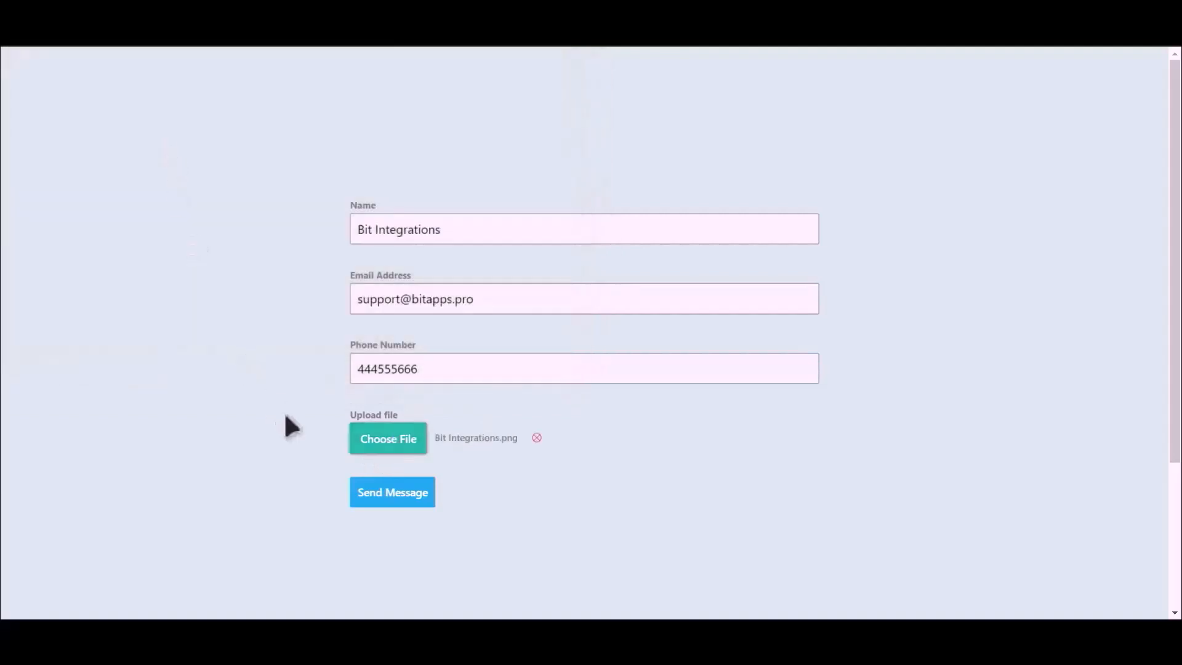
pyautogui.click(391, 498)
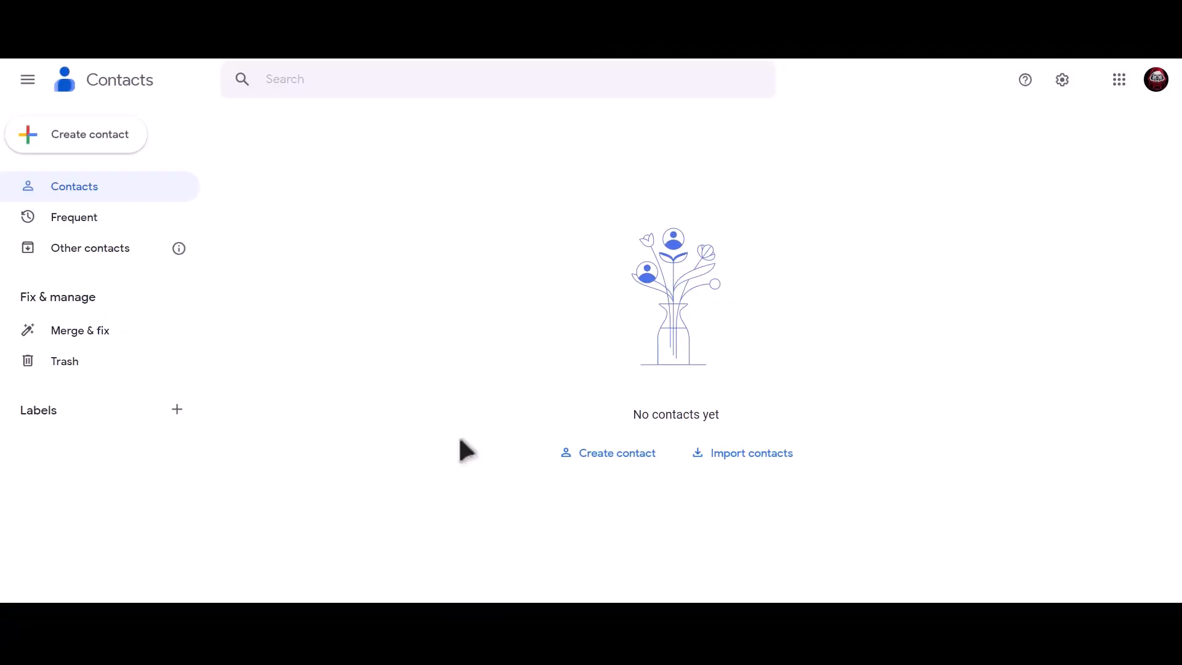
# - Refresh Google Contacts and open the new Bit Integrations contact
pyautogui.click(65, 39)
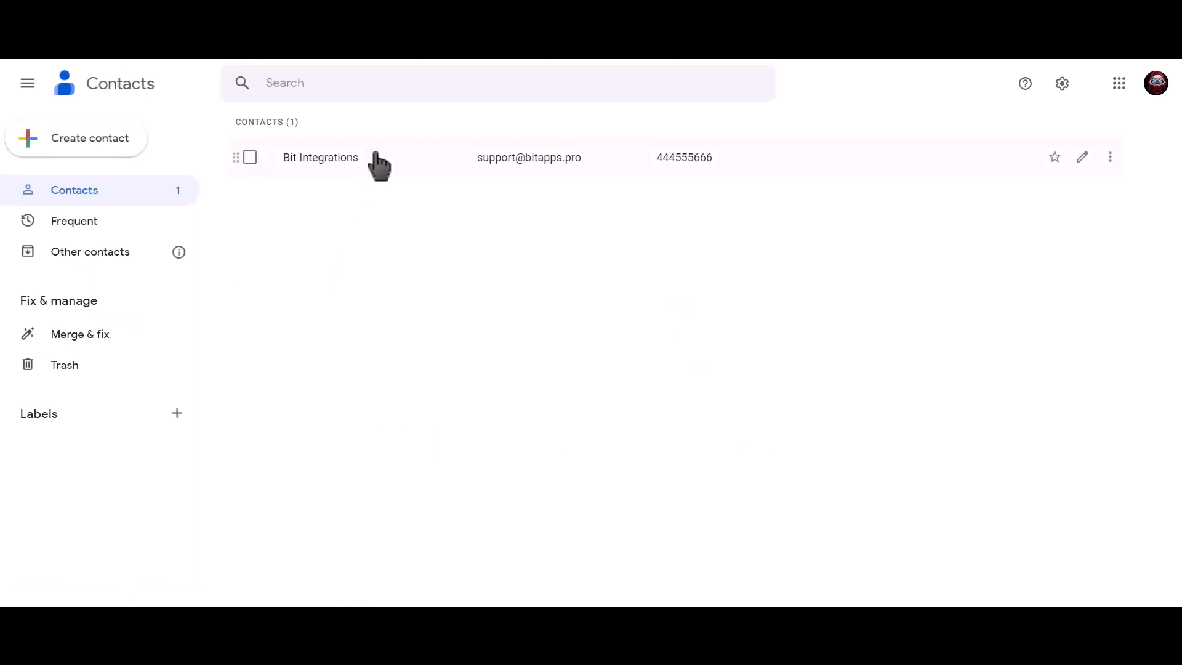
pyautogui.click(372, 159)
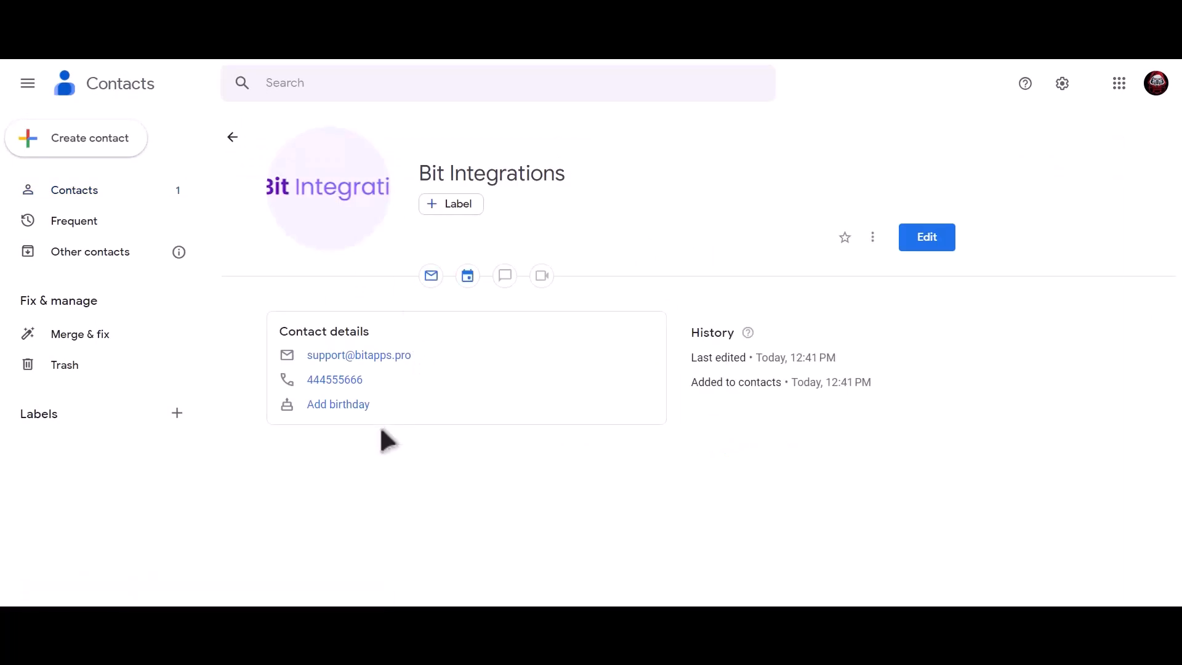